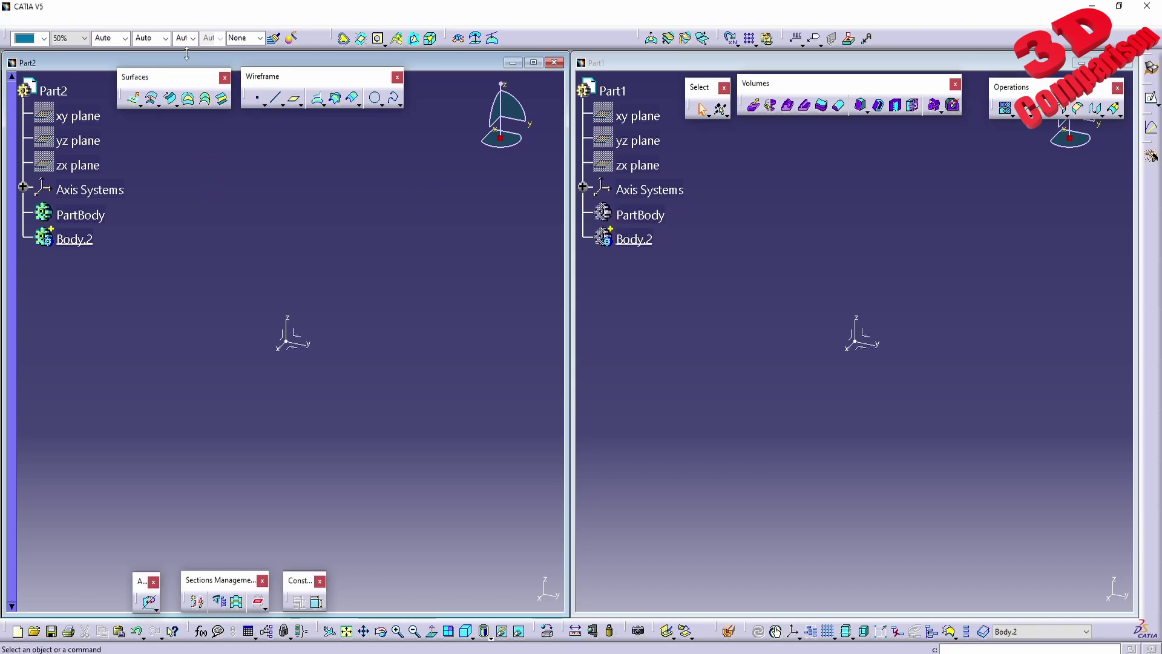
Open the Tools menu to reach the application options
{"action": "left_click", "coordinate": [155, 20]}
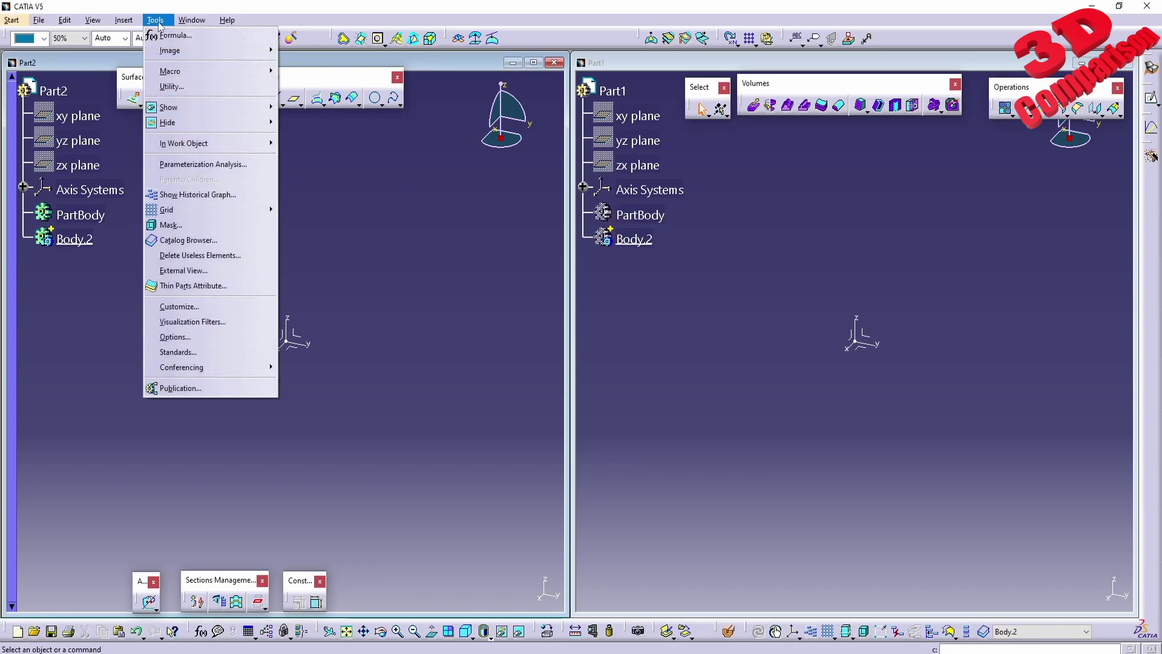
In Part Document options, enable hybrid design for parameters/relations and disable it inside part bodies
{"action": "left_click", "coordinate": [215, 332]}
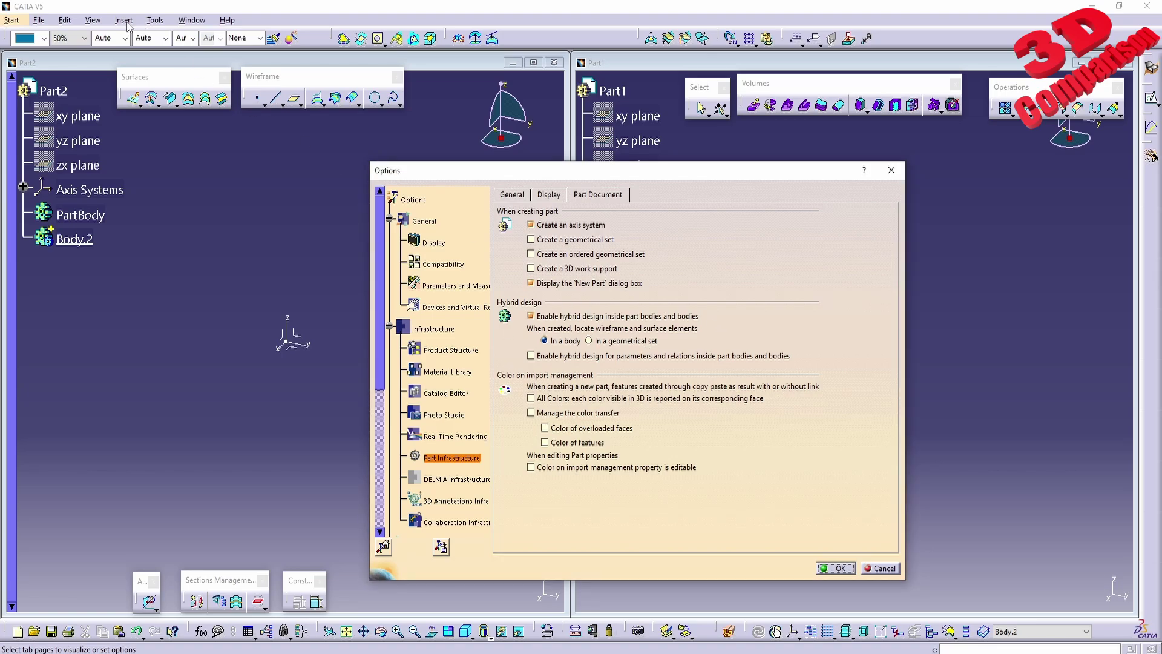
{"action": "left_click", "coordinate": [531, 356]}
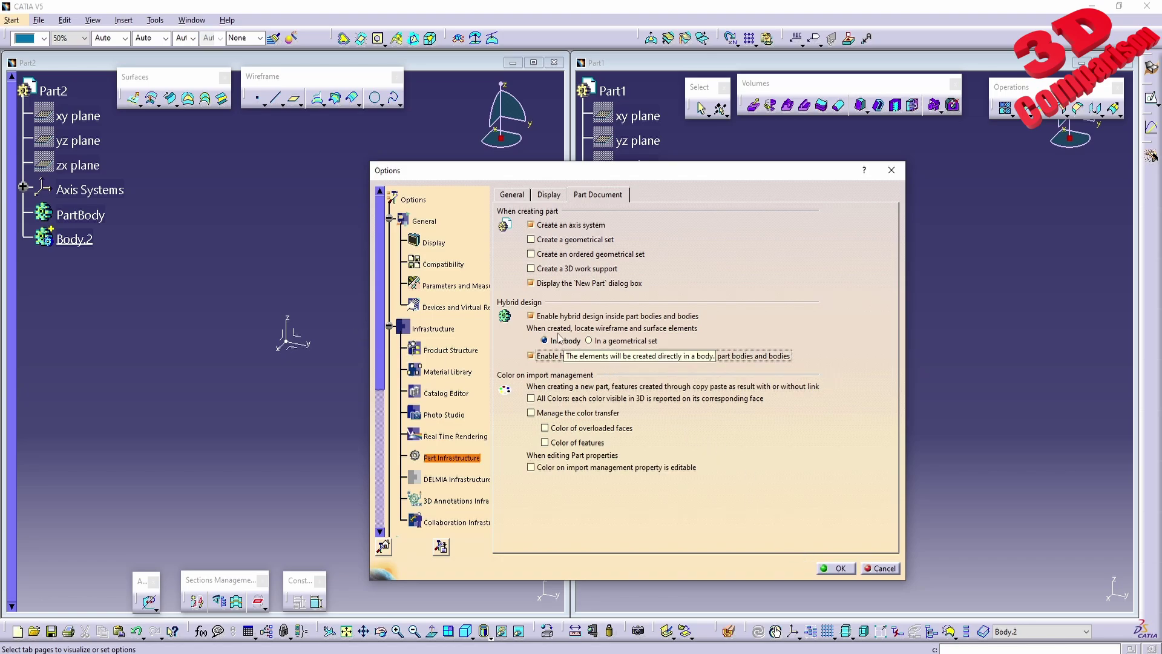
{"action": "left_click", "coordinate": [531, 316]}
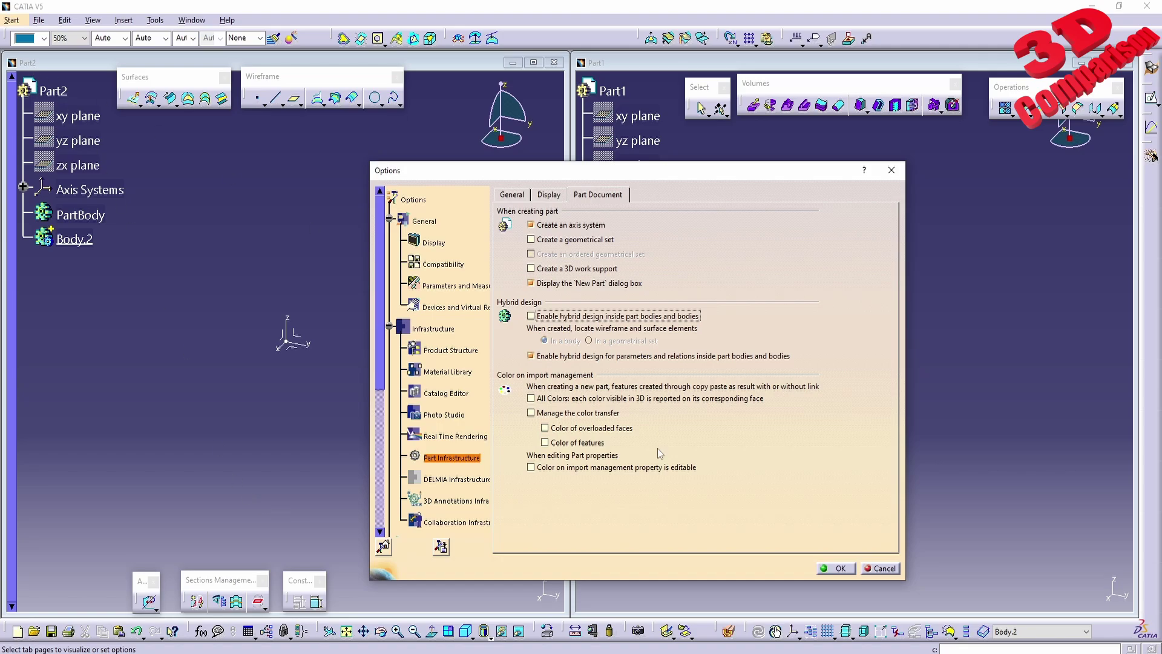
{"action": "left_click", "coordinate": [841, 567]}
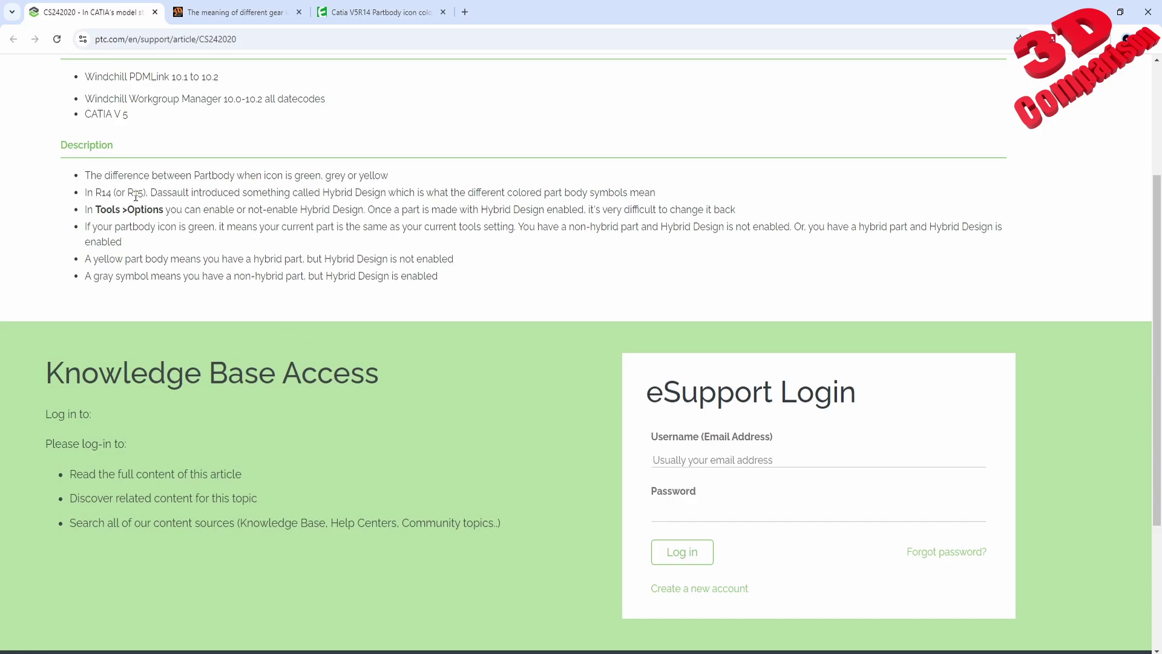
Read the PTC article on PartBody icon colours, then return to CATIA and select the Part2 root
{"action": "left_click_drag", "start_coordinate": [134, 192], "coordinate": [144, 191]}
{"action": "left_click", "coordinate": [435, 300]}
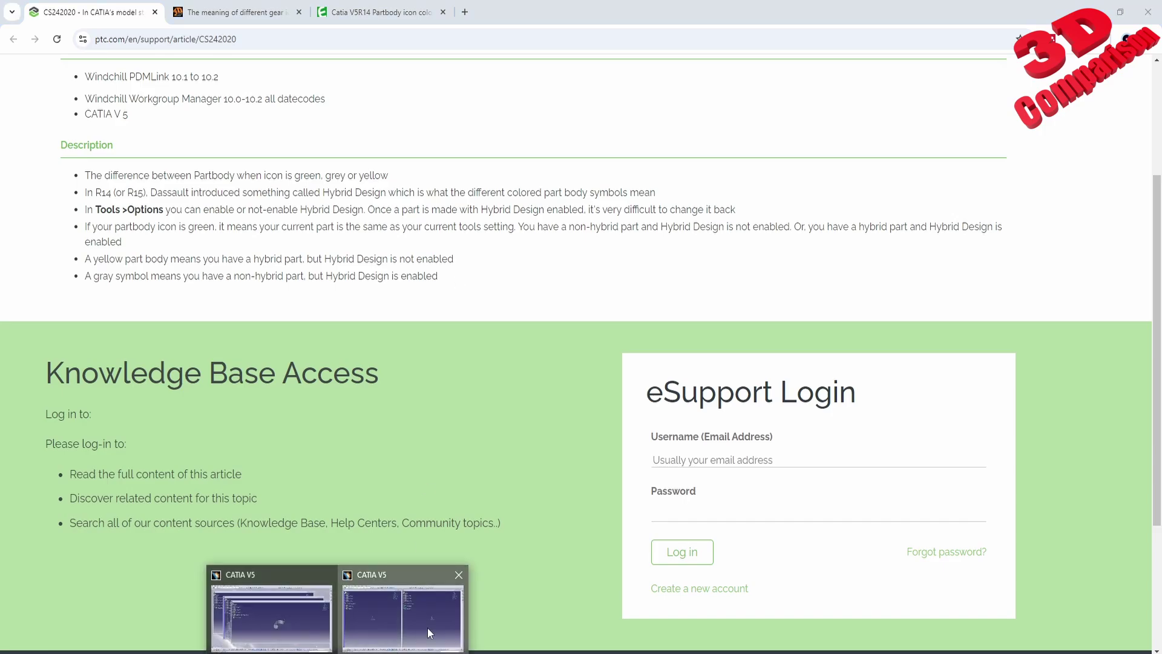
{"action": "left_click", "coordinate": [278, 605]}
{"action": "left_click", "coordinate": [62, 94]}
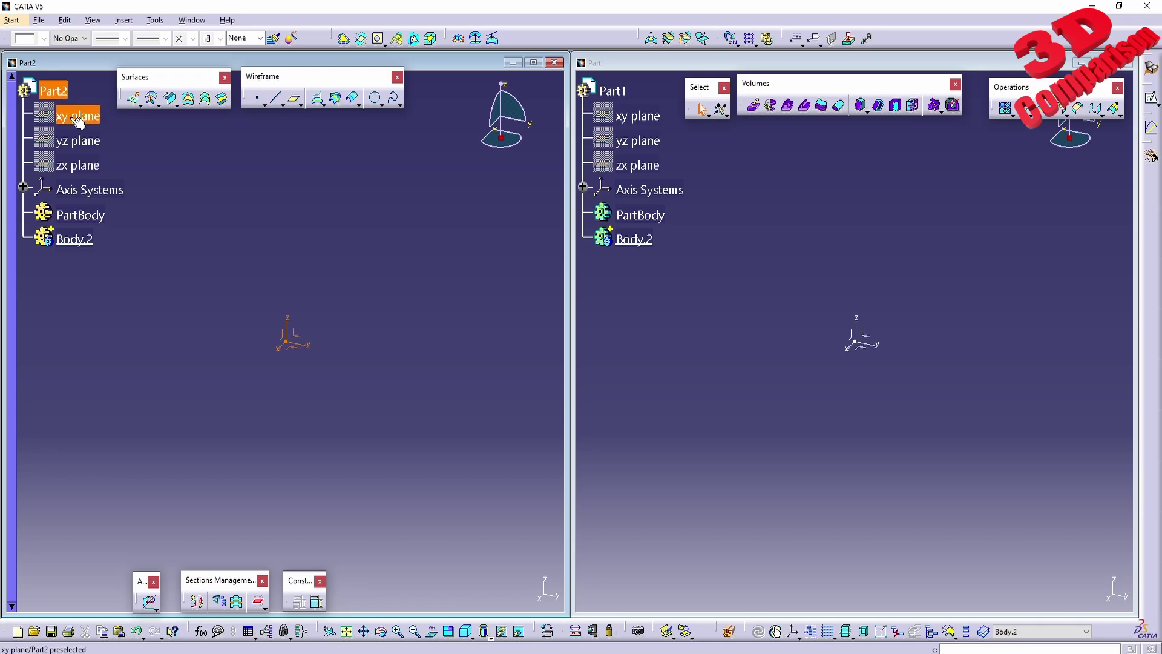
Review the Part Document hybrid design settings in Tools > Options and close them with OK
{"action": "left_click", "coordinate": [155, 20]}
{"action": "left_click", "coordinate": [179, 332]}
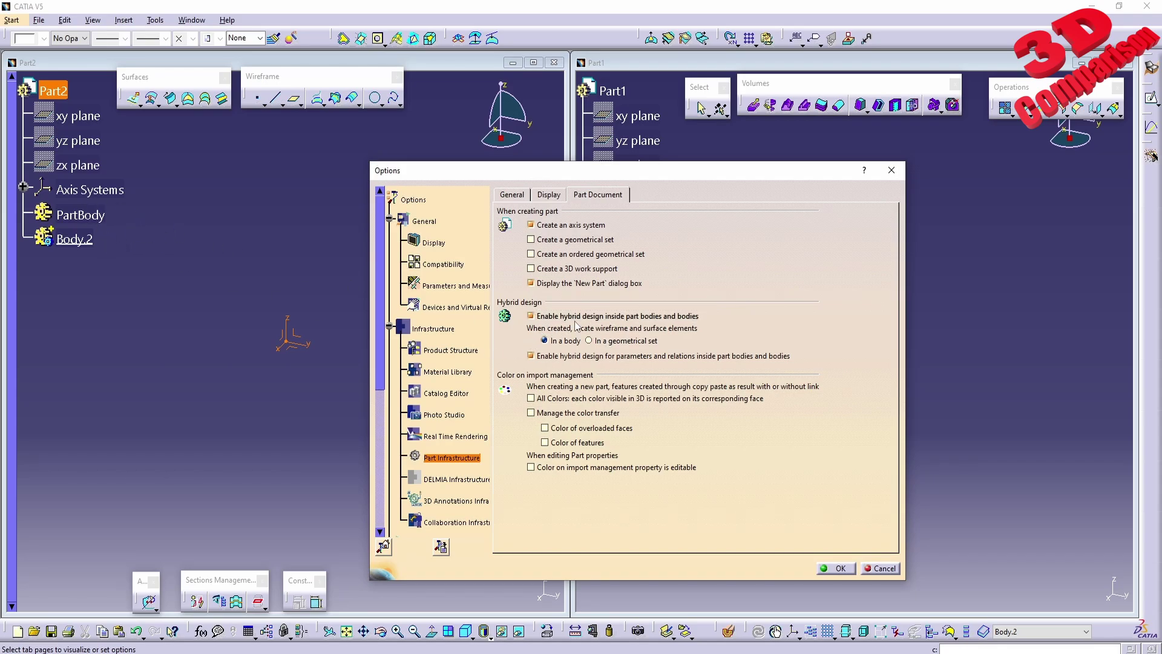
{"action": "left_click", "coordinate": [836, 567]}
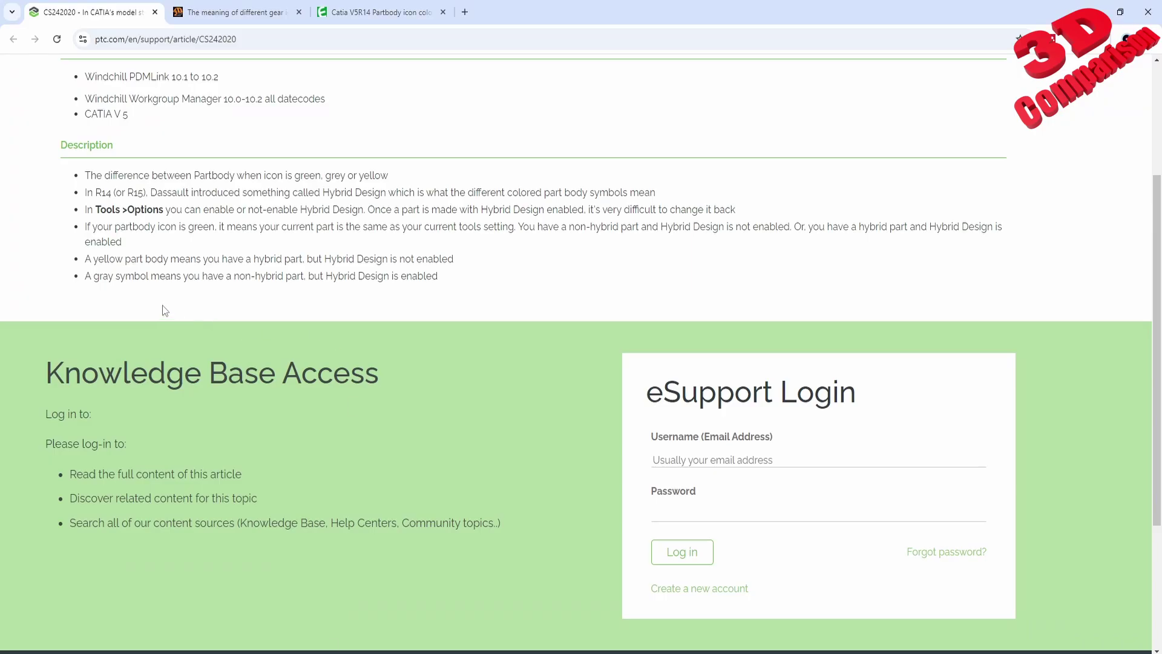
Highlight the article's gray-symbol bullet, then bring CATIA's Part1 window to the front
{"action": "left_click_drag", "start_coordinate": [85, 276], "coordinate": [497, 295]}
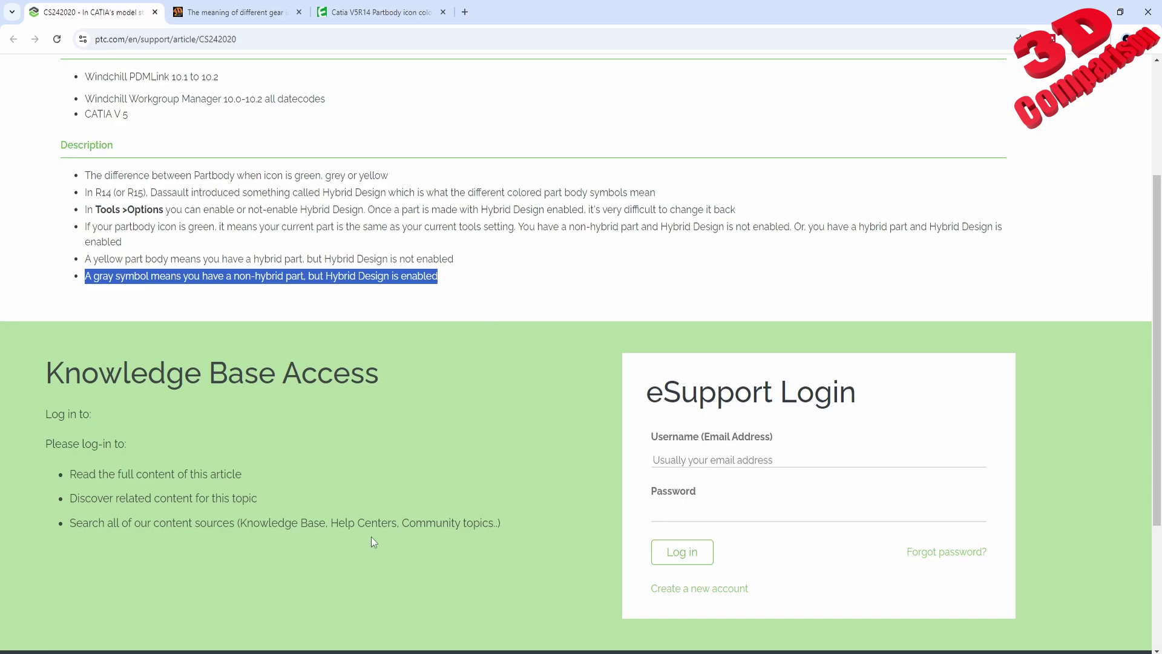
{"action": "mouse_move", "coordinate": [337, 643]}
{"action": "left_click", "coordinate": [271, 605]}
{"action": "left_click", "coordinate": [722, 354]}
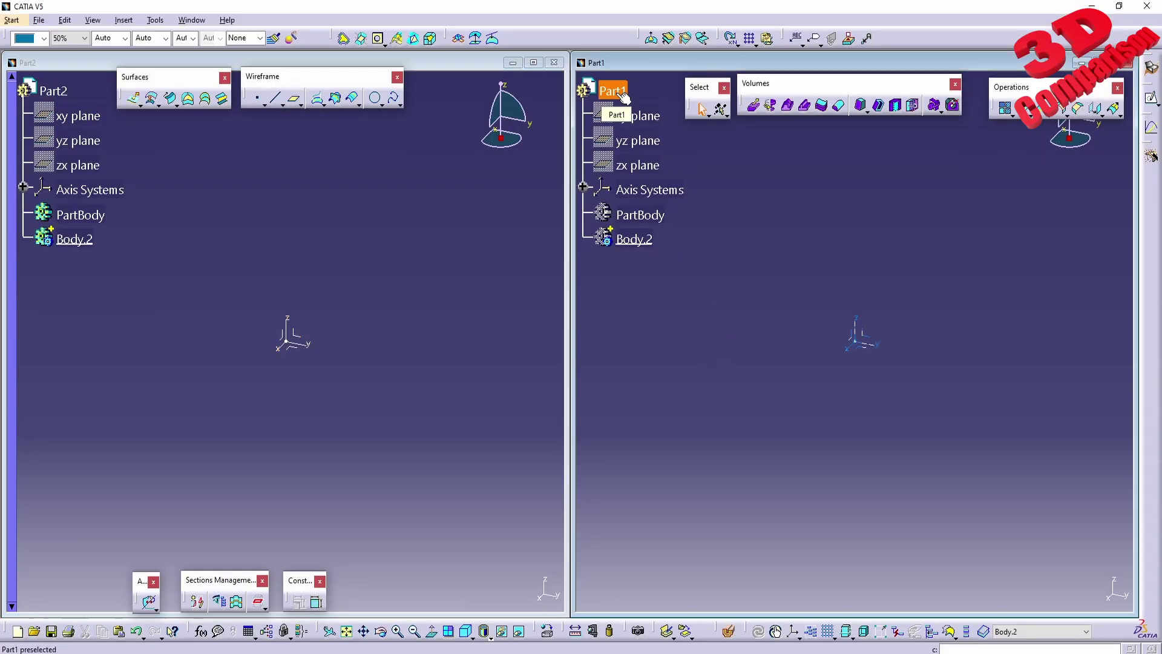
Select PartBody and Body.2 in Part1 to compare their grey icons, then return to the article
{"action": "left_click", "coordinate": [635, 215]}
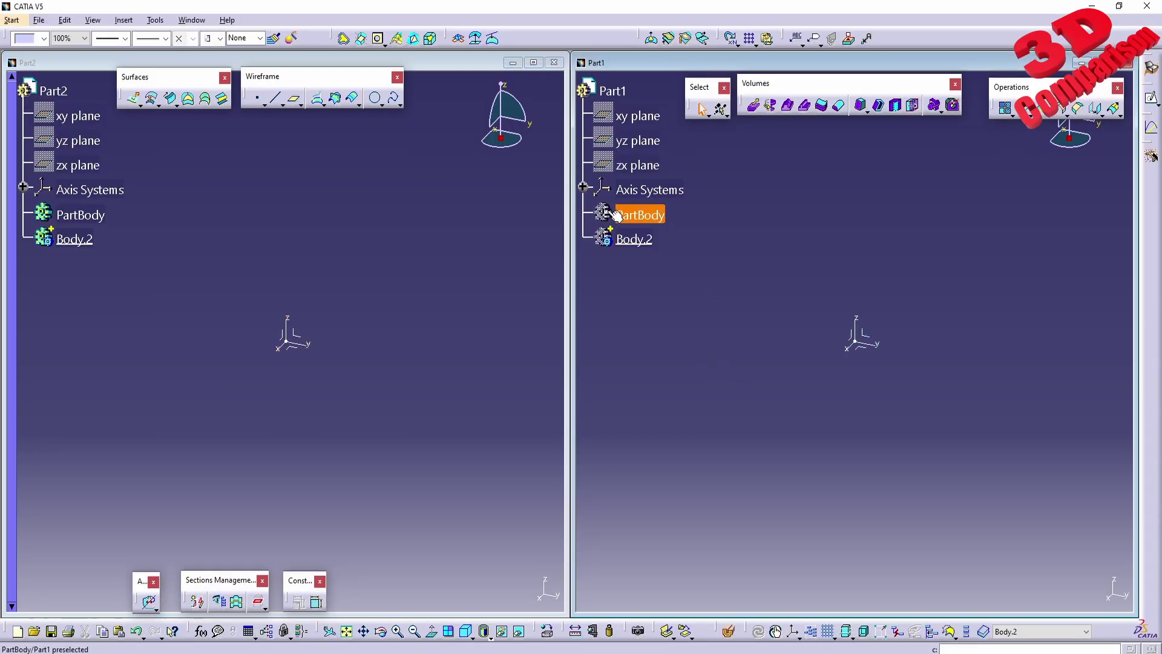
{"action": "left_click", "coordinate": [614, 238], "text": "ctrl"}
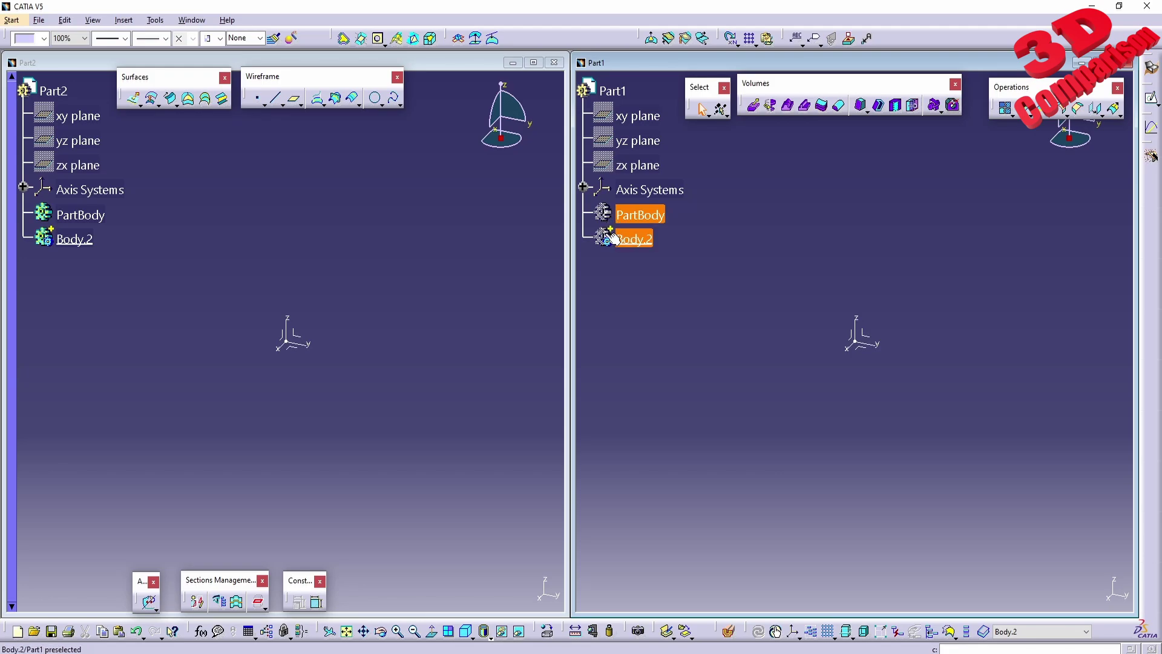
{"action": "left_click", "coordinate": [614, 238], "text": "ctrl"}
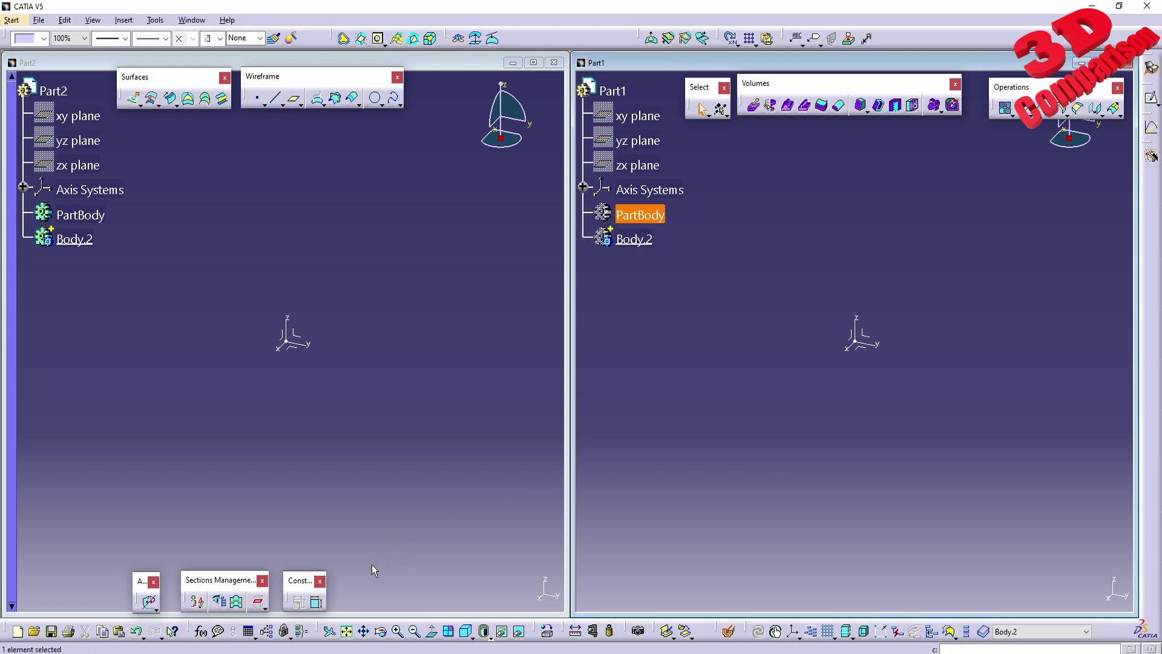
{"action": "left_click", "coordinate": [312, 605]}
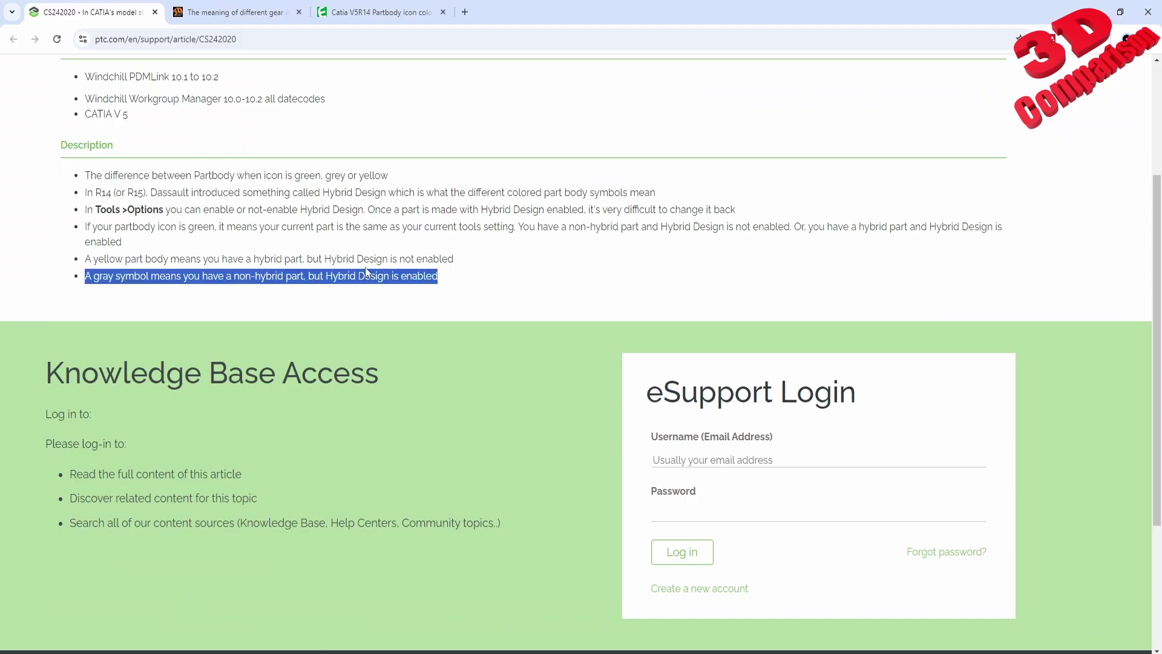
View the top of the 'meaning of different gear icons' forum thread, then return to CATIA
{"action": "left_click", "coordinate": [237, 13]}
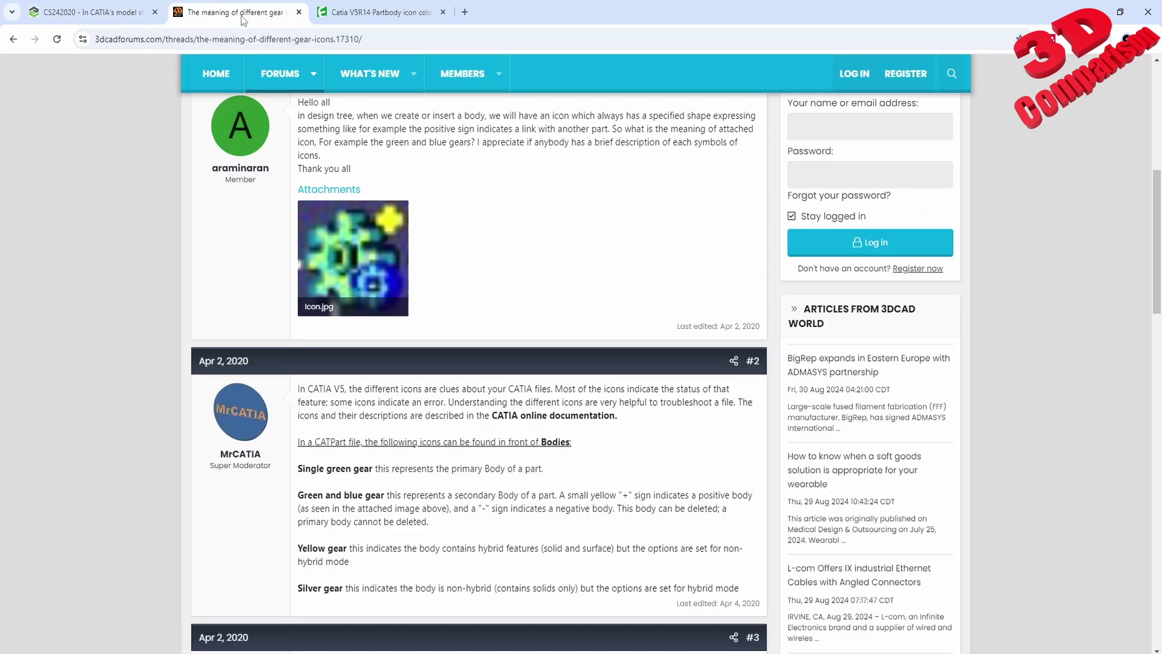
{"action": "scroll", "coordinate": [529, 305], "scroll_direction": "up", "scroll_amount": 1}
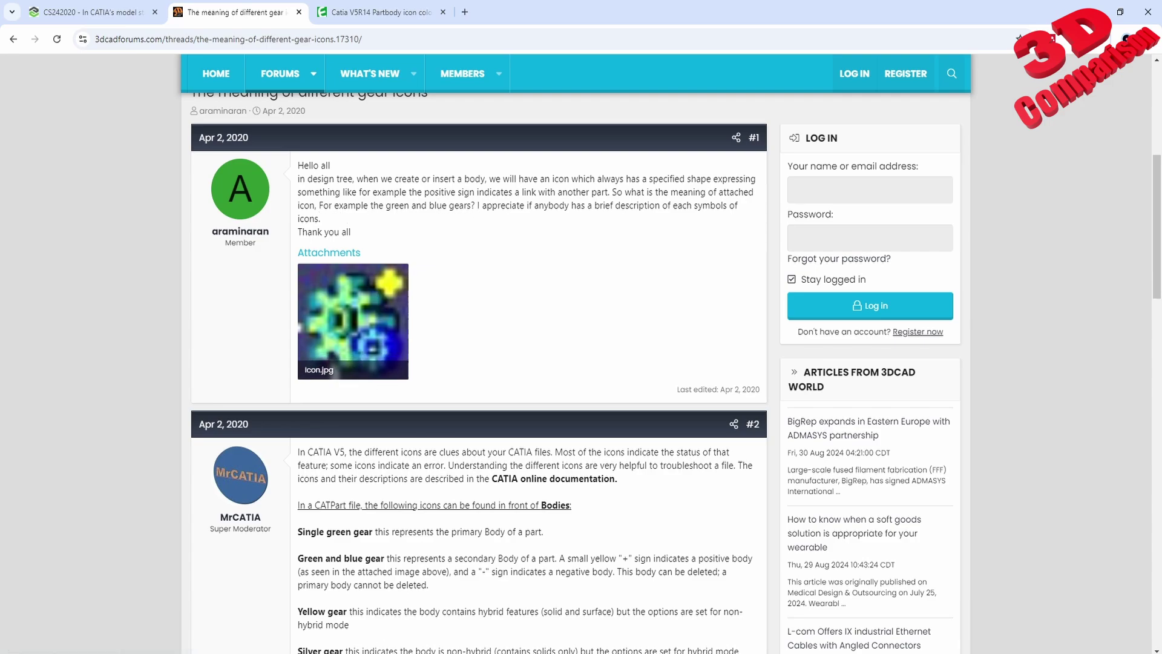
{"action": "left_click", "coordinate": [339, 605]}
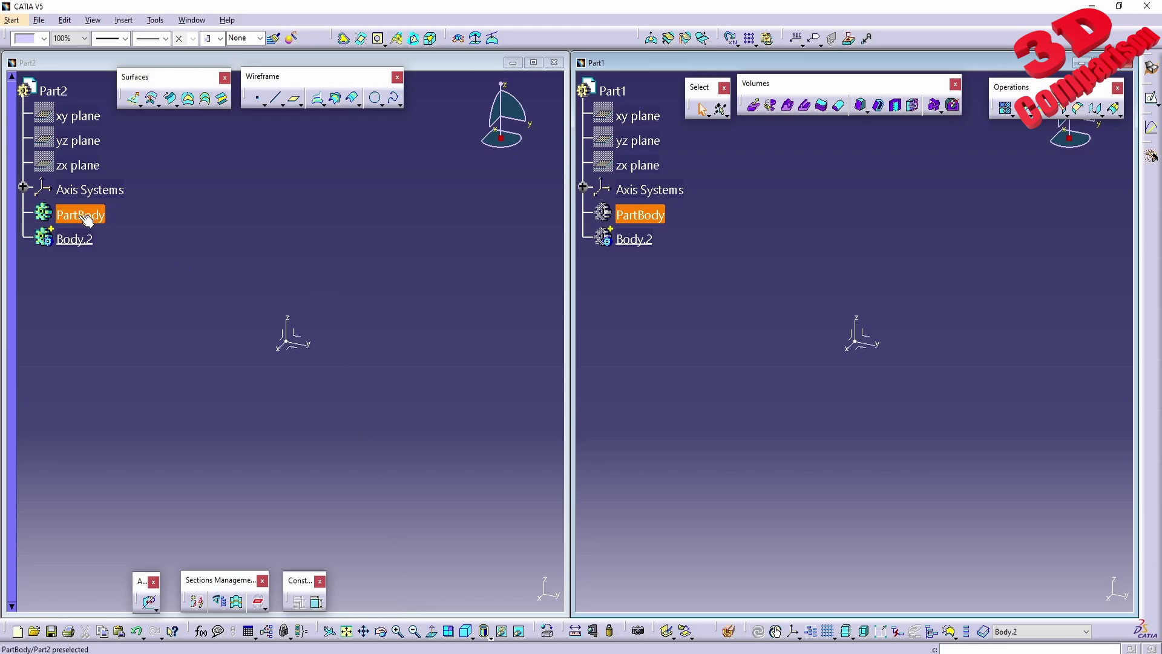
Insert a new body into Part2 (Body.3) and another into Part1 via Insert > Body
{"action": "left_click", "coordinate": [147, 248]}
{"action": "left_click", "coordinate": [127, 22]}
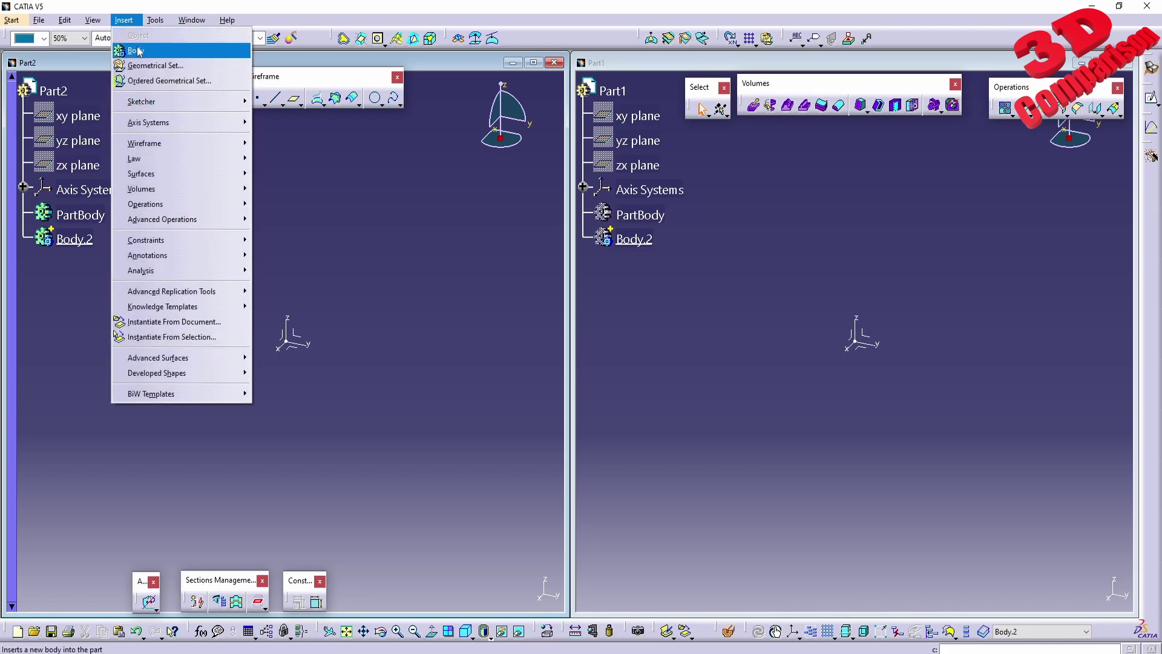
{"action": "left_click", "coordinate": [135, 50]}
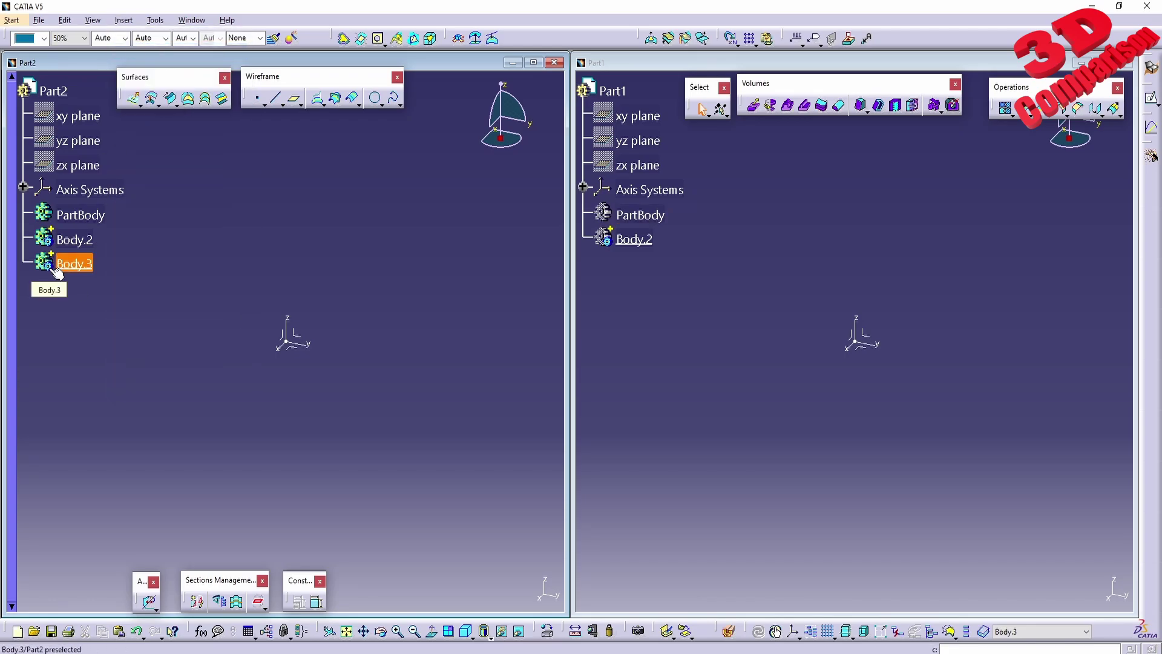
{"action": "left_click", "coordinate": [681, 254]}
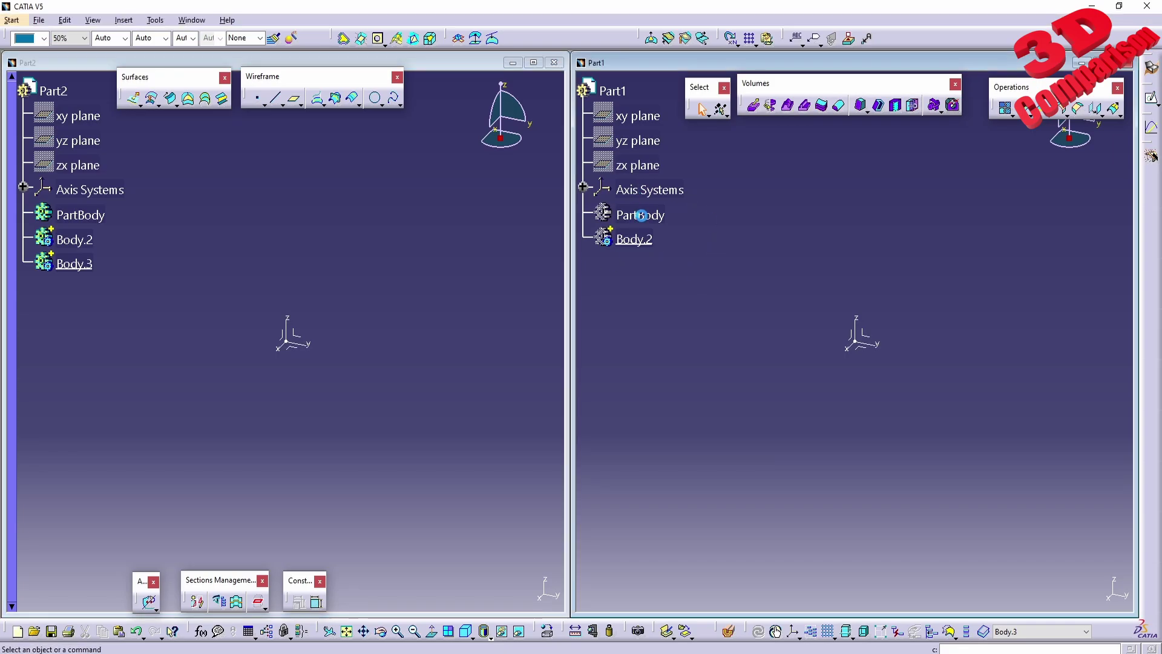
{"action": "left_click", "coordinate": [125, 20]}
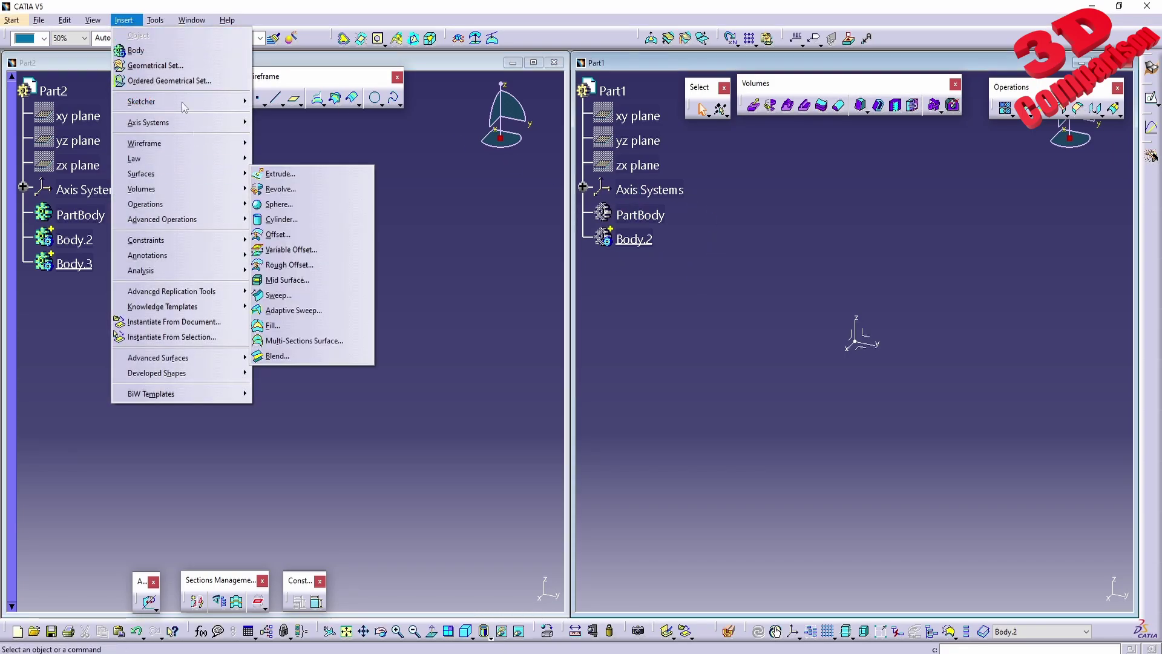
{"action": "left_click", "coordinate": [167, 56]}
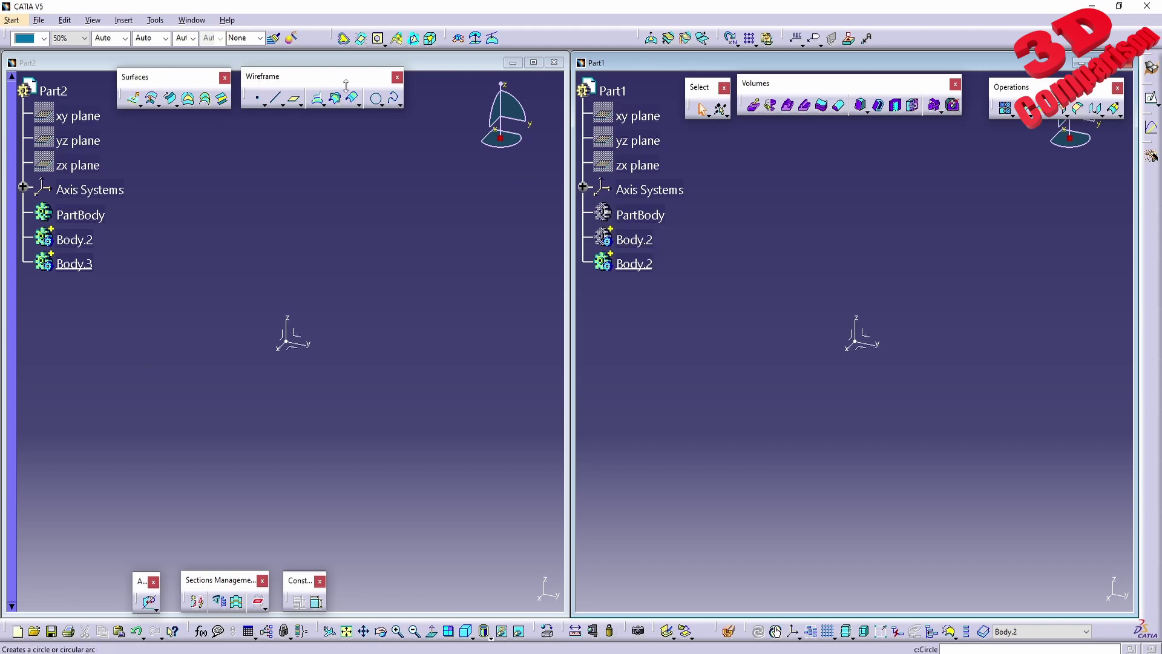
Recheck the hybrid design settings in Tools > Options and close them unchanged
{"action": "left_click", "coordinate": [155, 20]}
{"action": "left_click", "coordinate": [176, 337]}
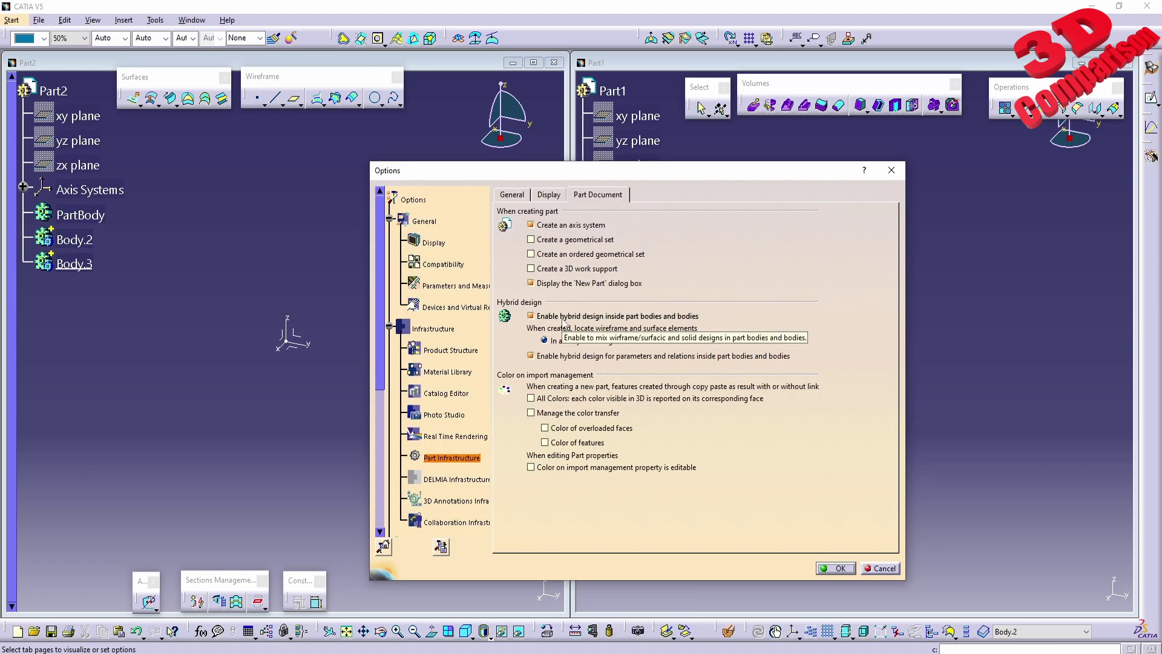
{"action": "left_click", "coordinate": [836, 568]}
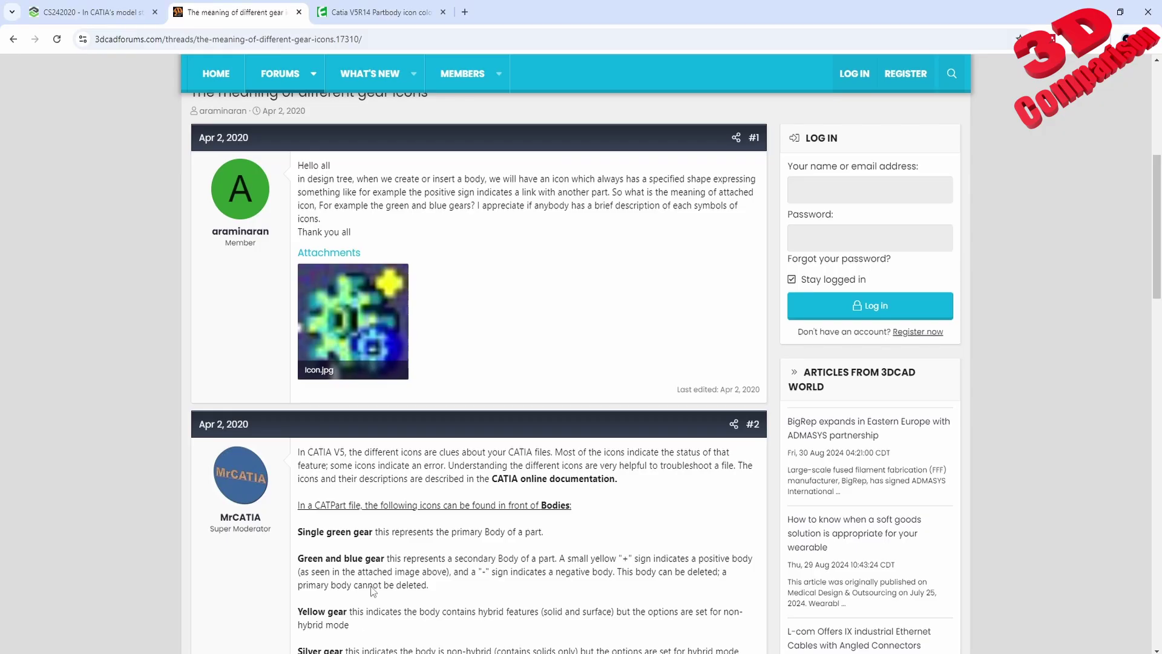
Highlight the 'Single green gear' explanation in post #2, then return to CATIA and start File > New
{"action": "scroll", "coordinate": [385, 518], "scroll_direction": "down", "scroll_amount": 2}
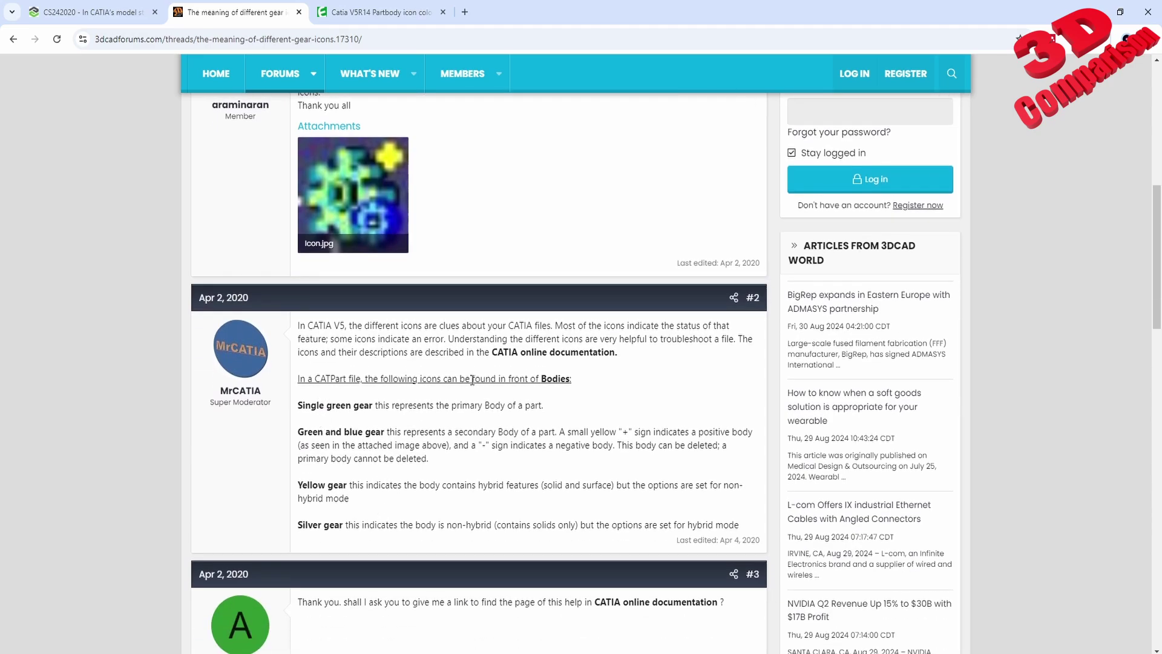
{"action": "left_click_drag", "start_coordinate": [299, 405], "coordinate": [535, 408]}
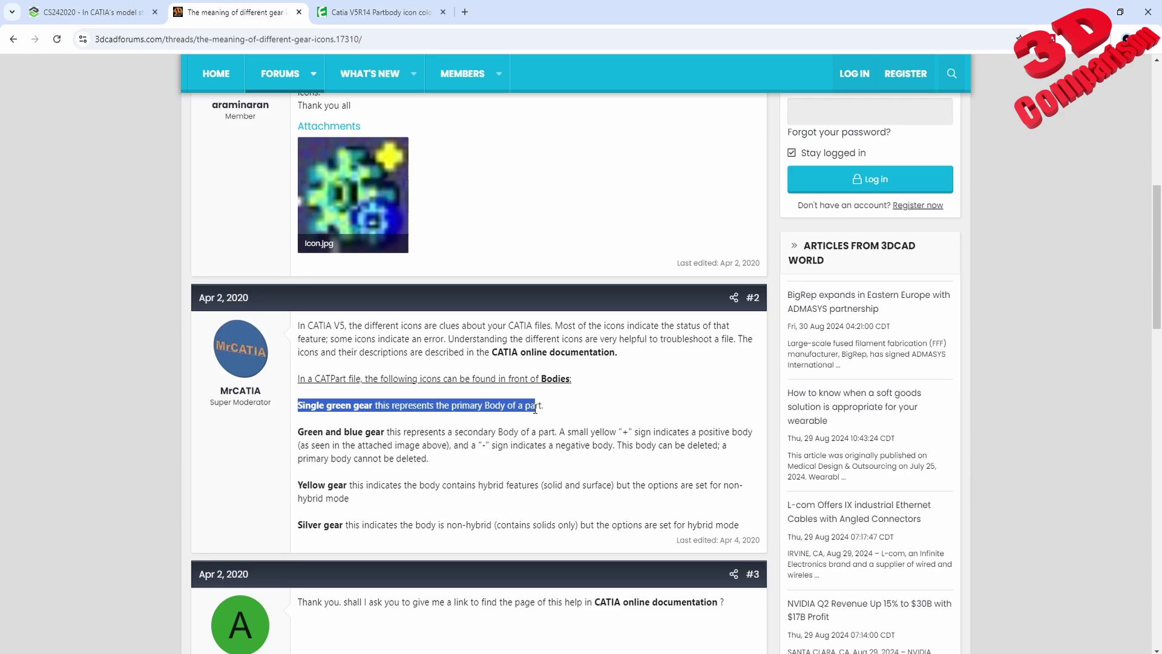
{"action": "left_click", "coordinate": [376, 648]}
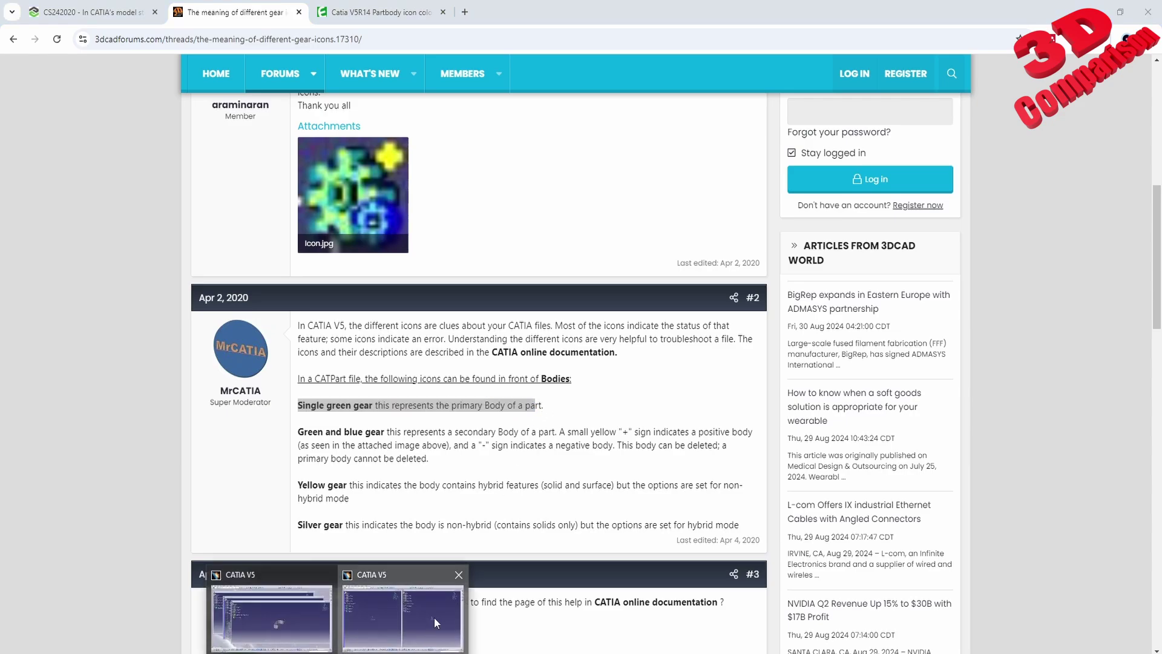
{"action": "left_click", "coordinate": [339, 599]}
{"action": "left_click", "coordinate": [38, 20]}
{"action": "left_click", "coordinate": [50, 46]}
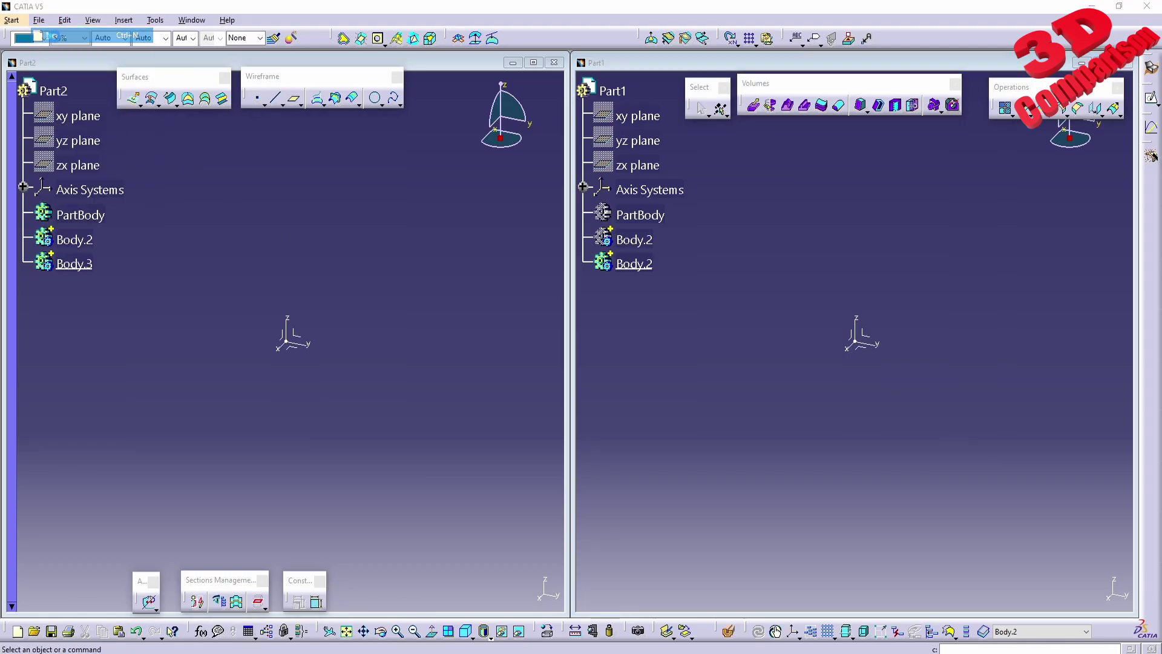
Create a Part document with Enable hybrid design kept checked, and maximize the Part3 window
{"action": "scroll", "coordinate": [1040, 529], "scroll_direction": "down", "scroll_amount": 5}
{"action": "left_click", "coordinate": [1041, 528]}
{"action": "scroll", "coordinate": [1042, 530], "scroll_direction": "down", "scroll_amount": 1}
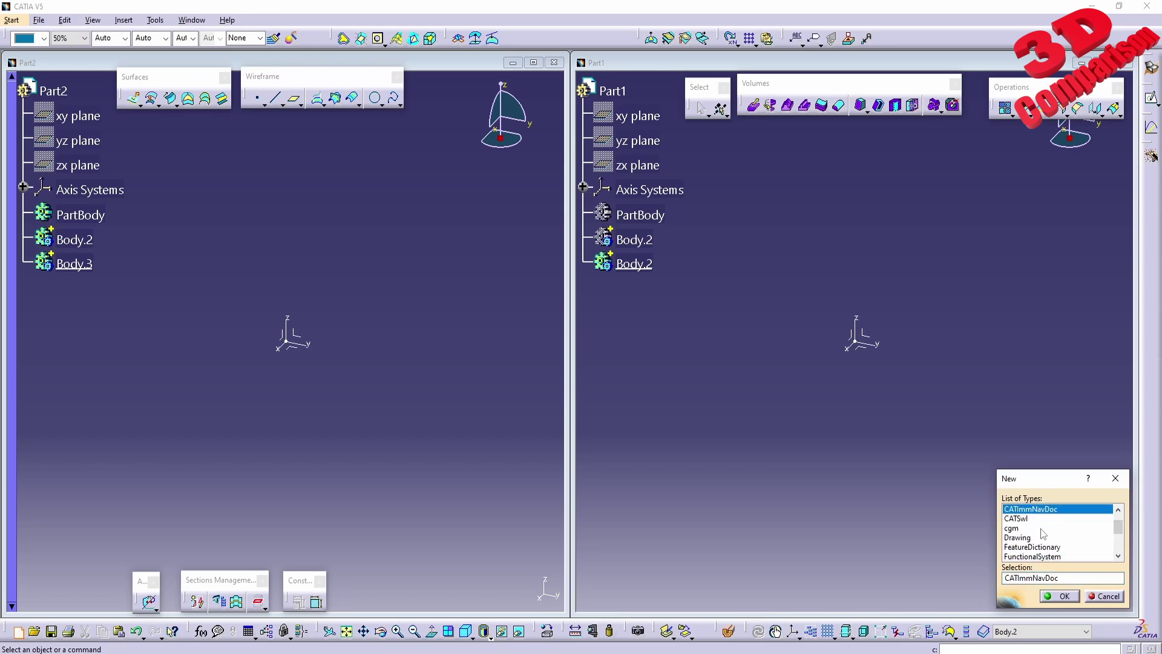
{"action": "left_click", "coordinate": [1060, 595]}
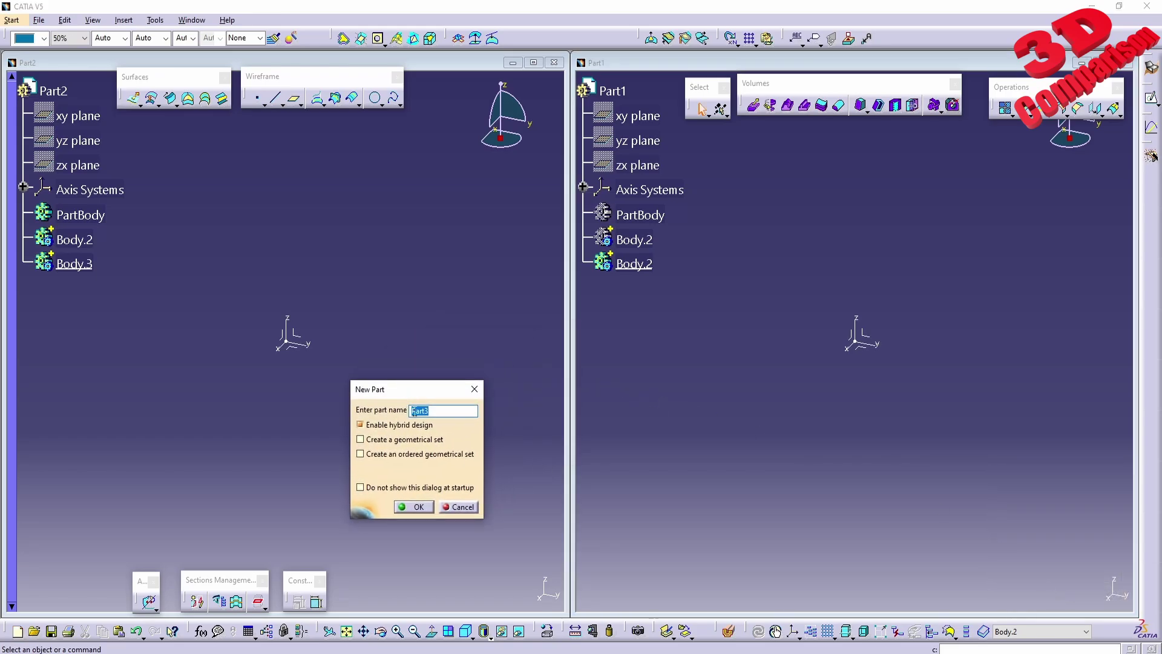
{"action": "mouse_move", "coordinate": [368, 431]}
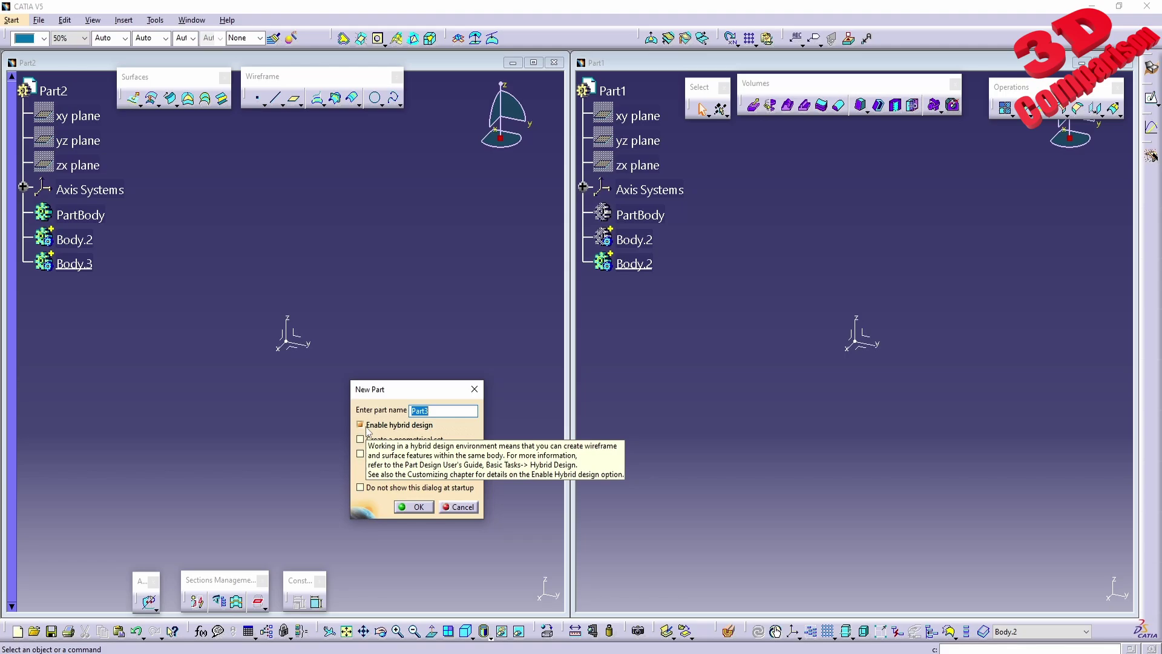
{"action": "left_click", "coordinate": [414, 507]}
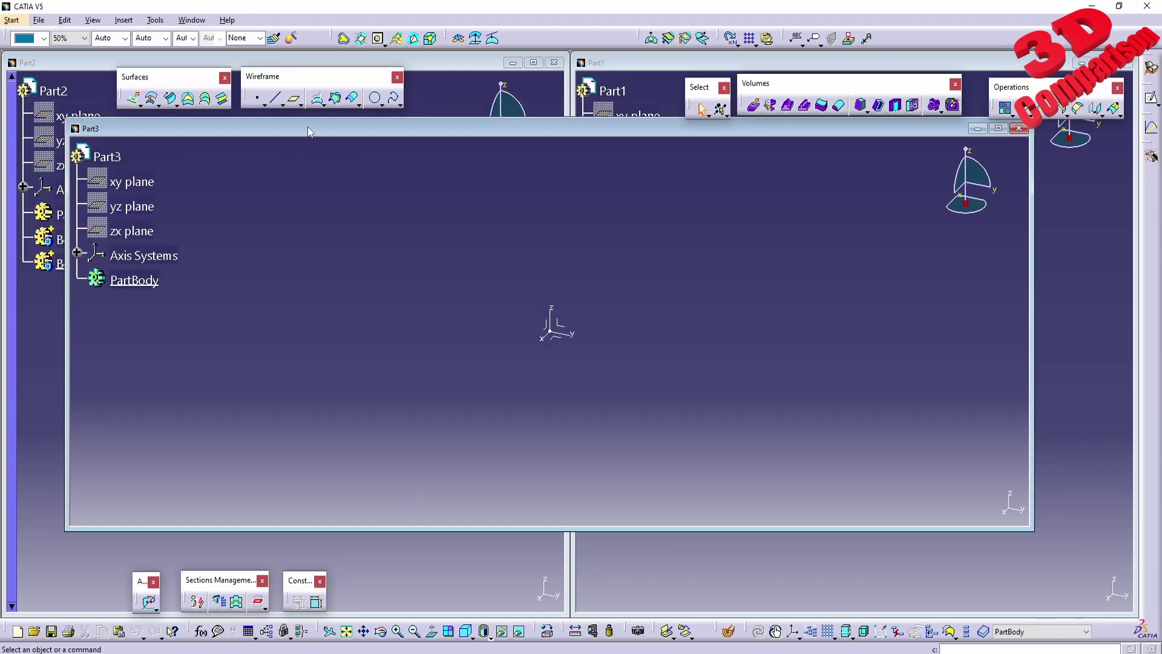
{"action": "double_click", "coordinate": [308, 129]}
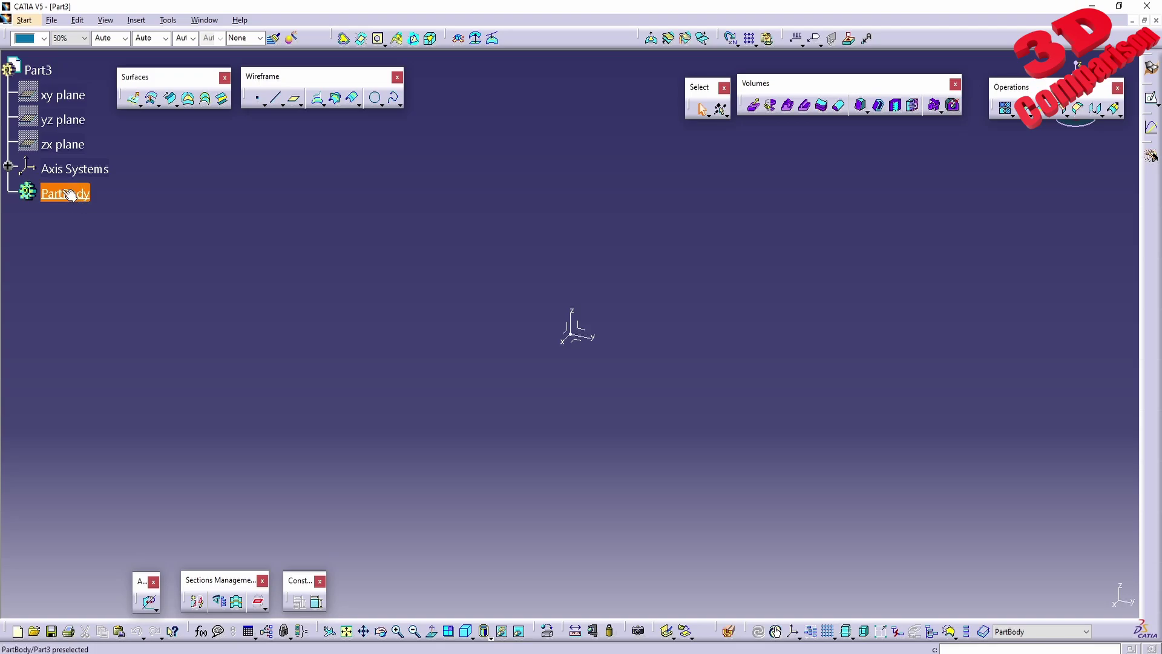
Check 'Enable hybrid design inside part bodies and bodies' in the Part Document options and confirm
{"action": "left_click", "coordinate": [168, 20]}
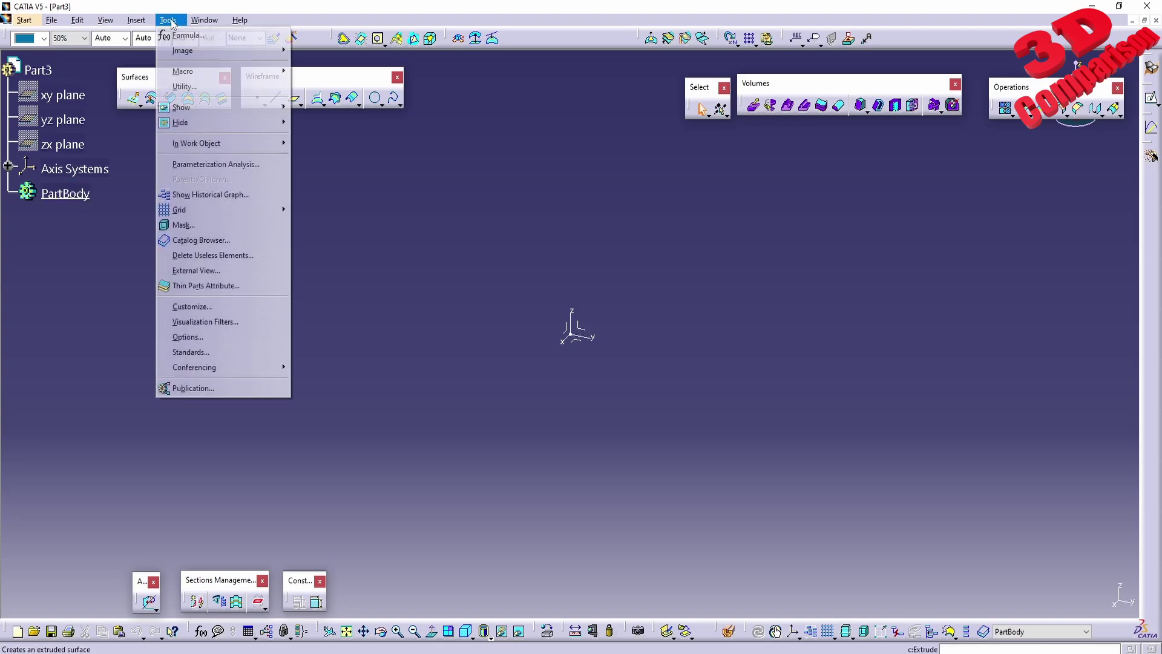
{"action": "left_click", "coordinate": [185, 337]}
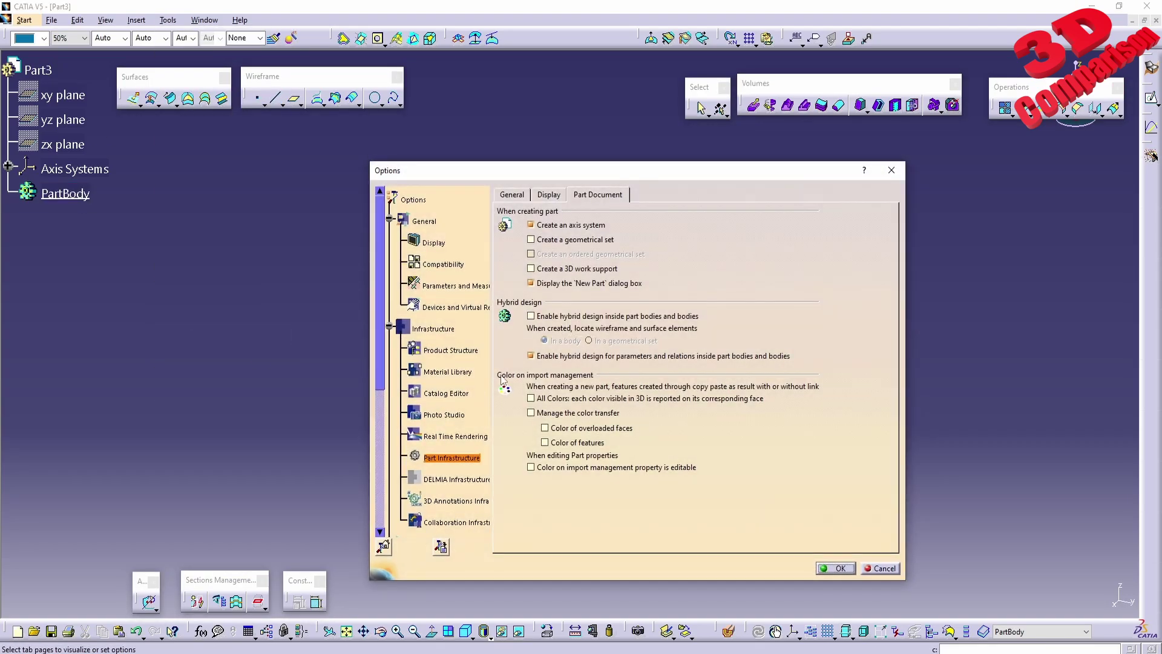
{"action": "left_click", "coordinate": [536, 319]}
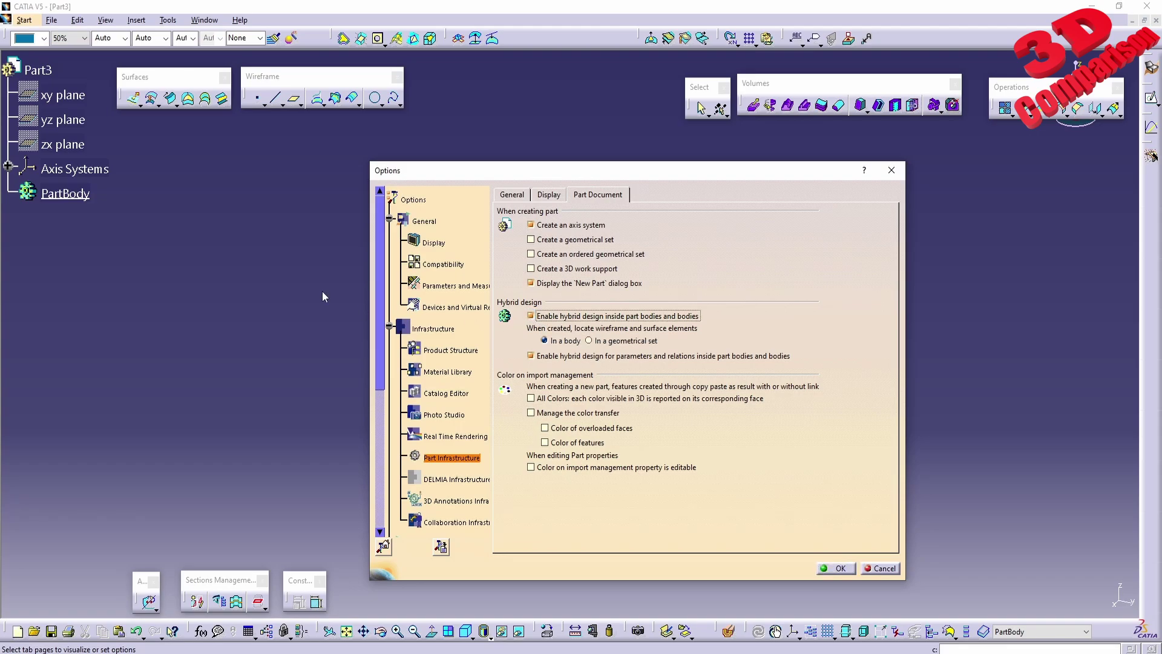
{"action": "left_click", "coordinate": [834, 568]}
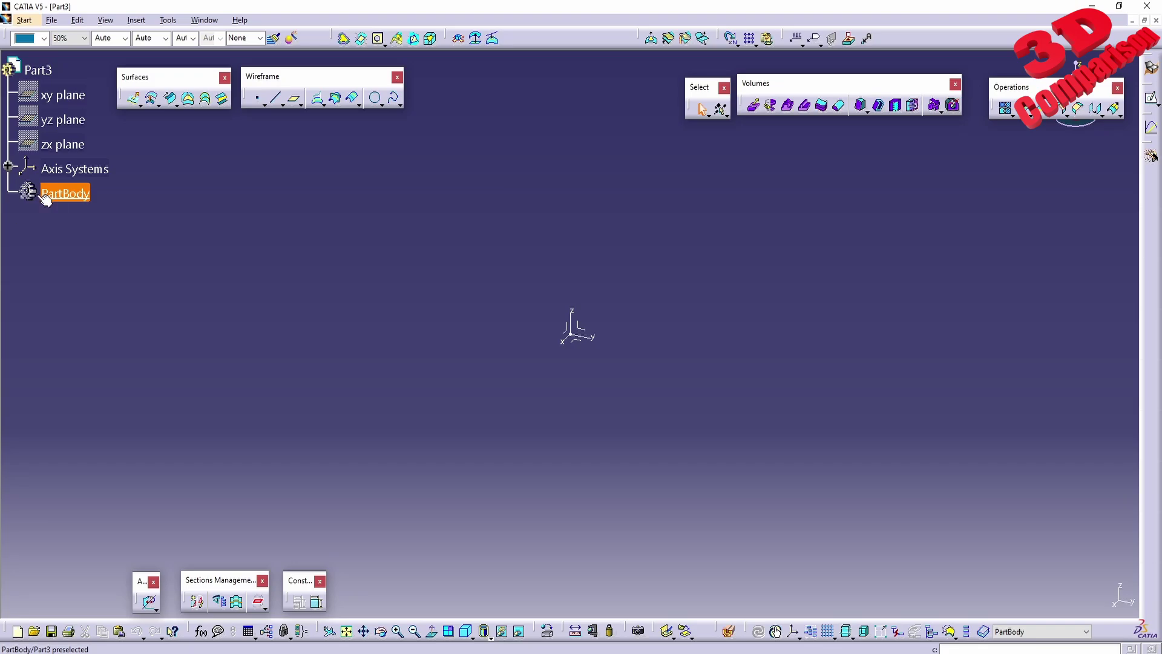
{"action": "left_click", "coordinate": [58, 21]}
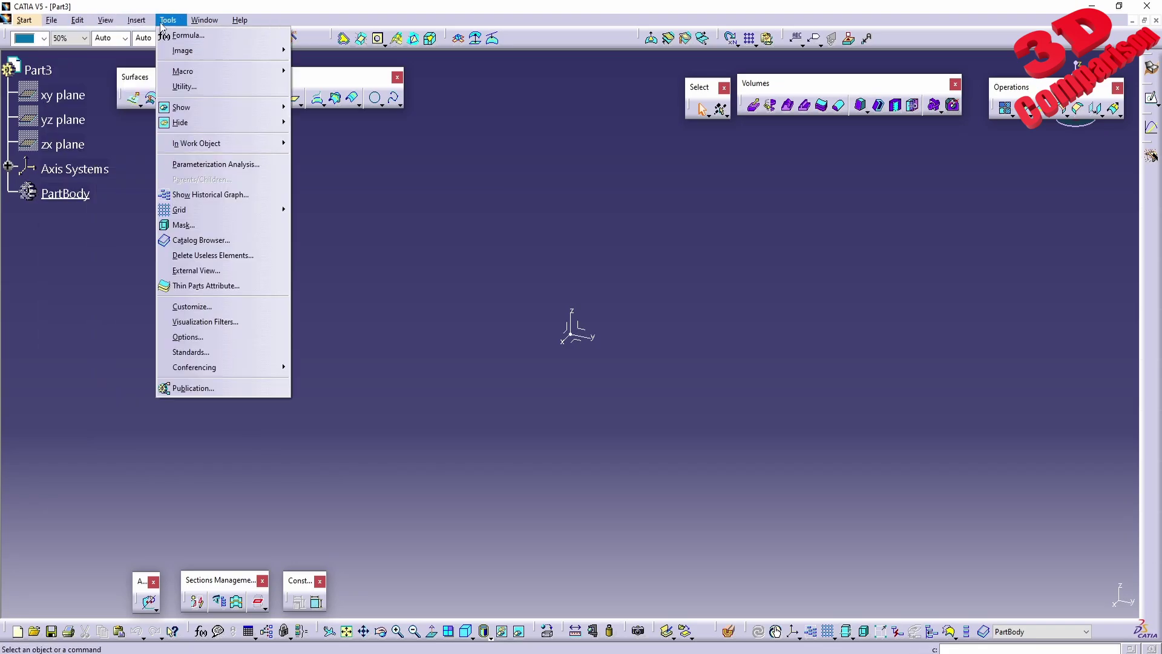
Create a new Part document, Part4
{"action": "left_click", "coordinate": [97, 22]}
{"action": "left_click", "coordinate": [51, 20]}
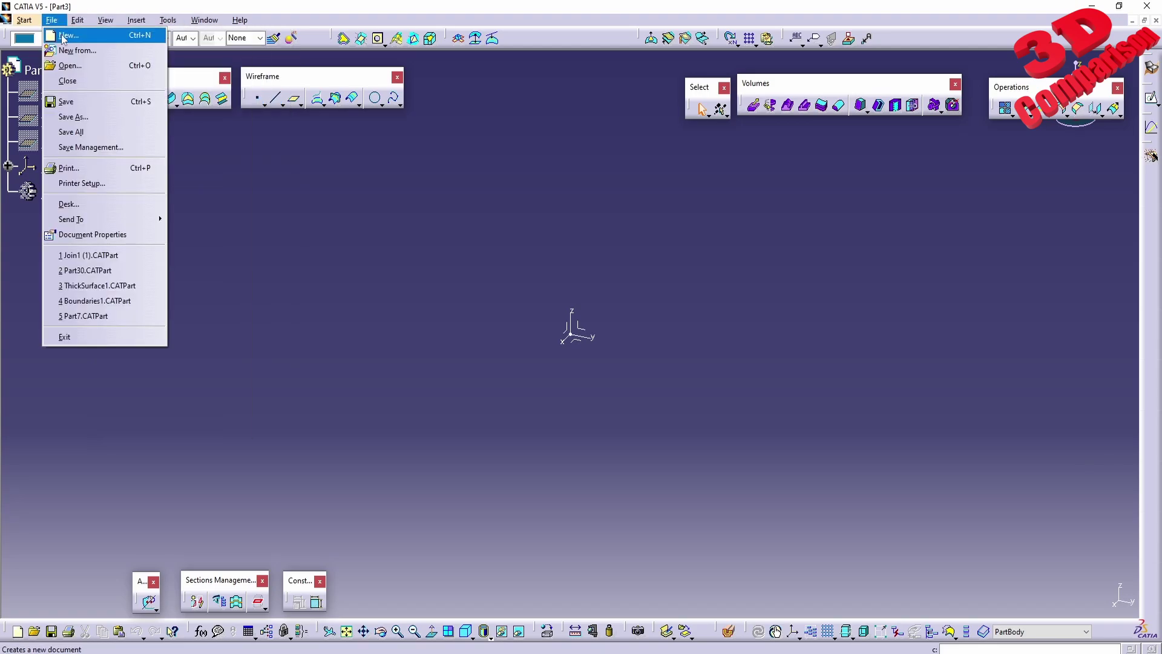
{"action": "left_click", "coordinate": [61, 33]}
{"action": "type", "text": "Part"}
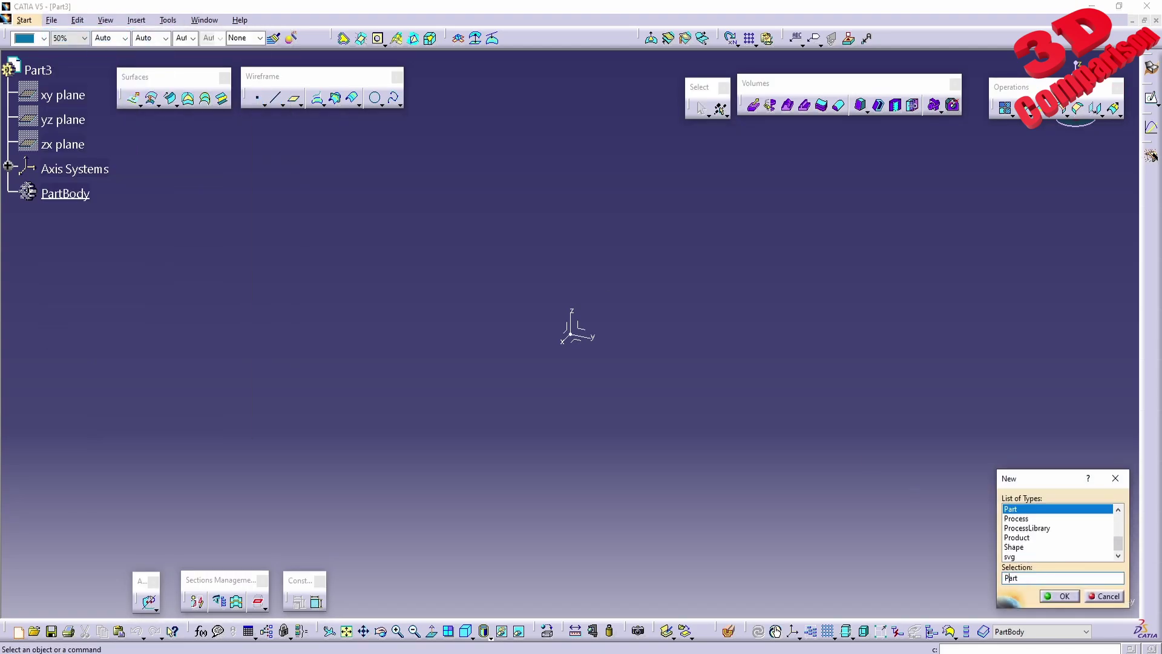
{"action": "key", "text": "Return"}
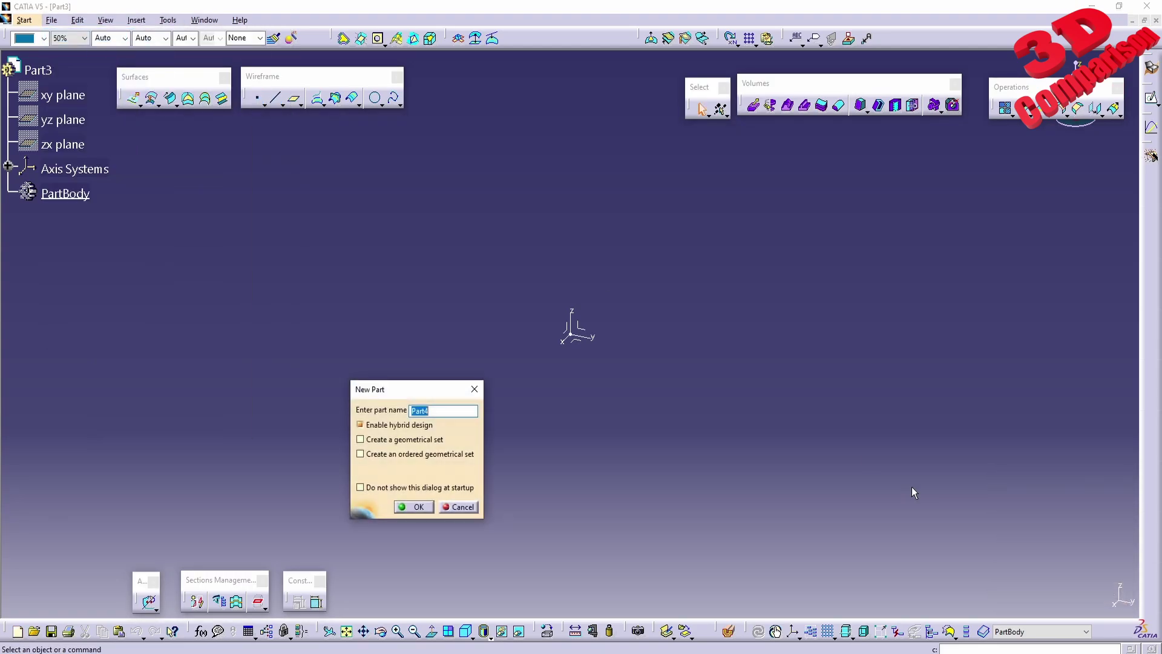
{"action": "left_click", "coordinate": [418, 506]}
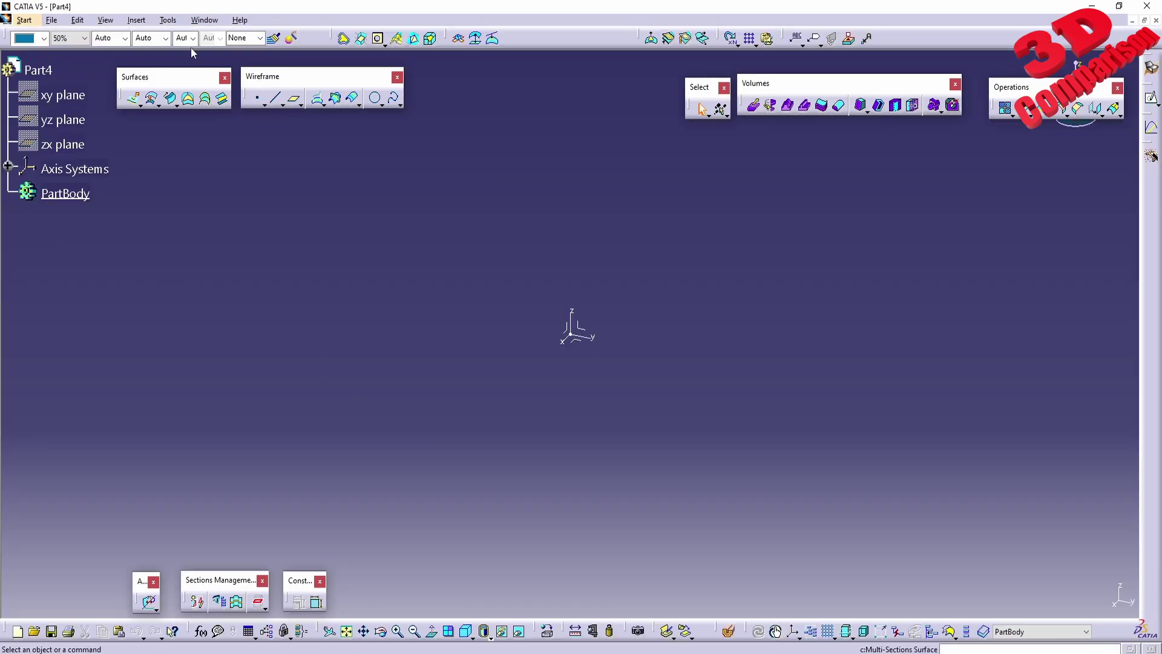
Review the hybrid design options, glance at the gear-icon forum thread, and return to Part4
{"action": "left_click", "coordinate": [167, 20]}
{"action": "left_click", "coordinate": [188, 336]}
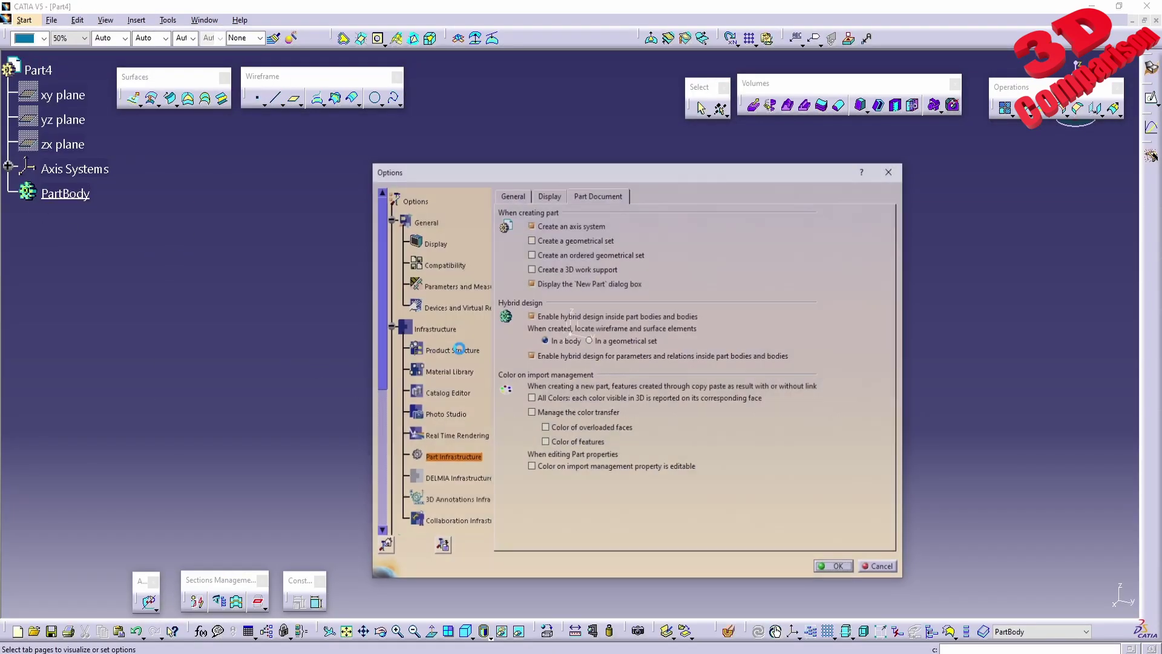
{"action": "left_click", "coordinate": [835, 567]}
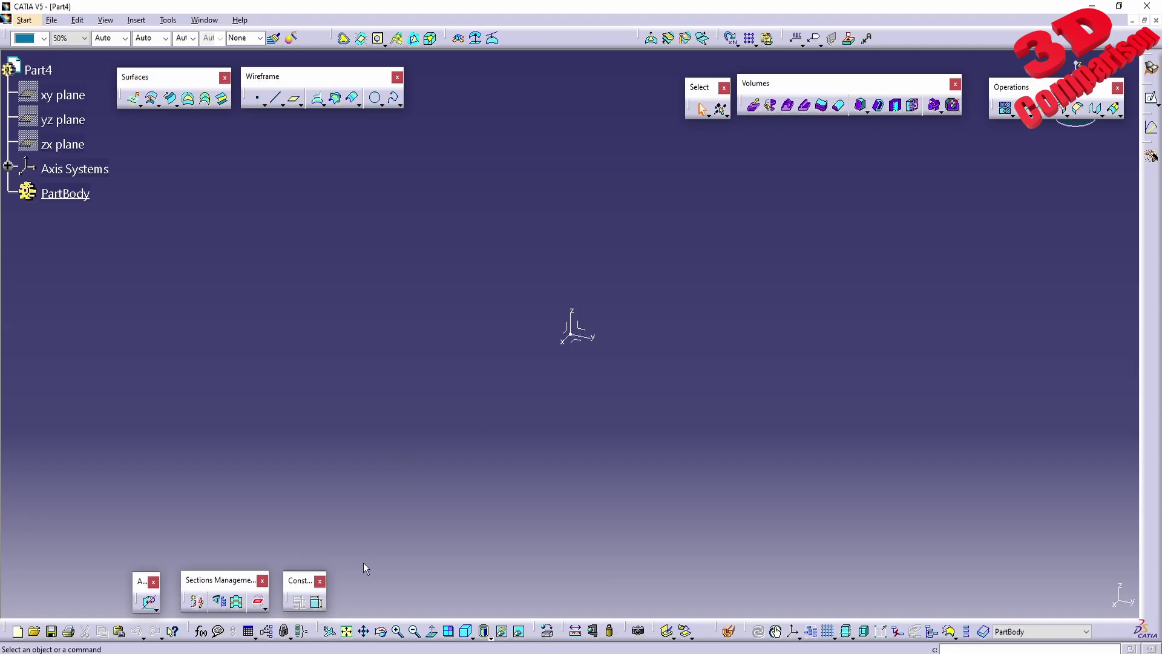
{"action": "key", "text": "alt+Tab"}
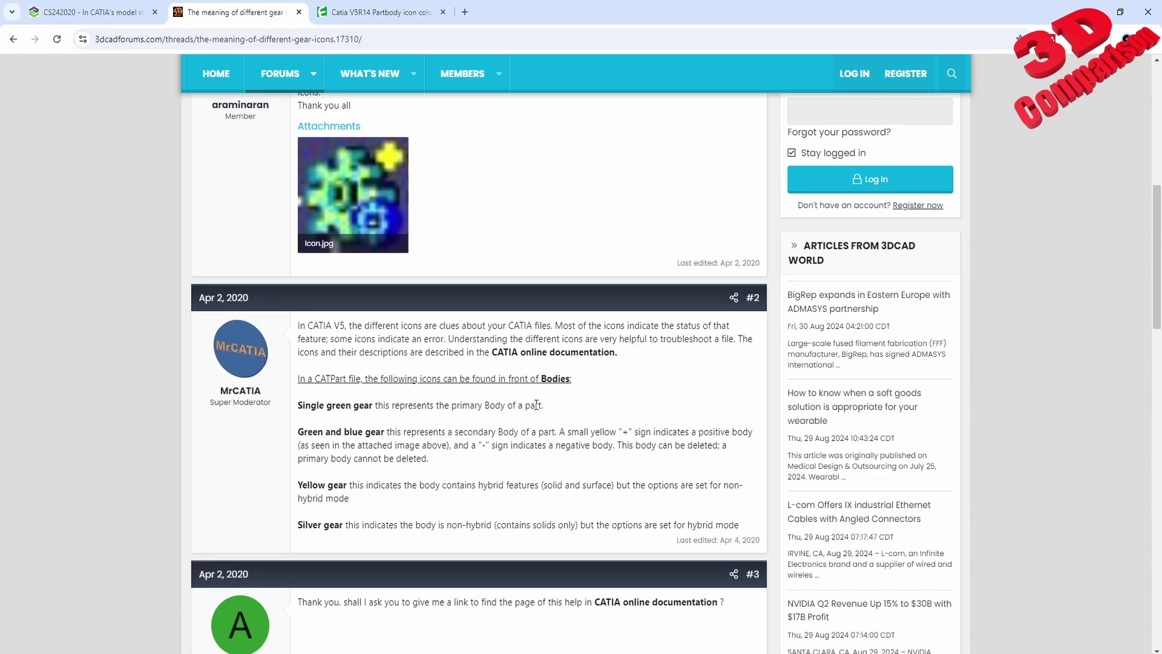
{"action": "mouse_move", "coordinate": [337, 652]}
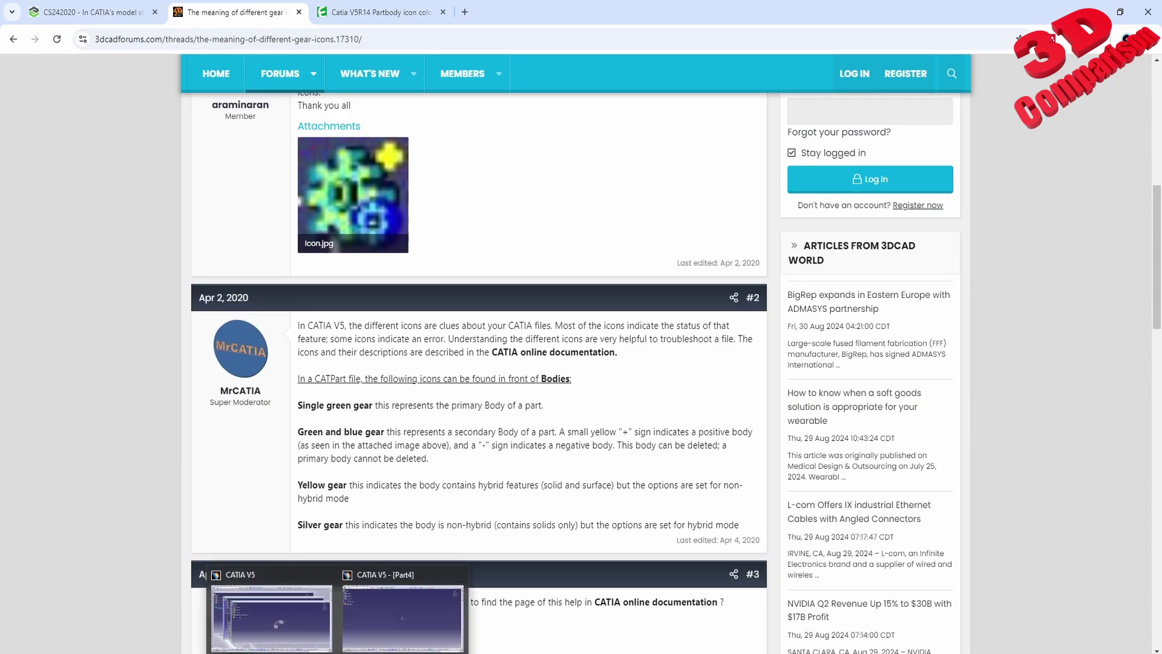
{"action": "left_click", "coordinate": [396, 625]}
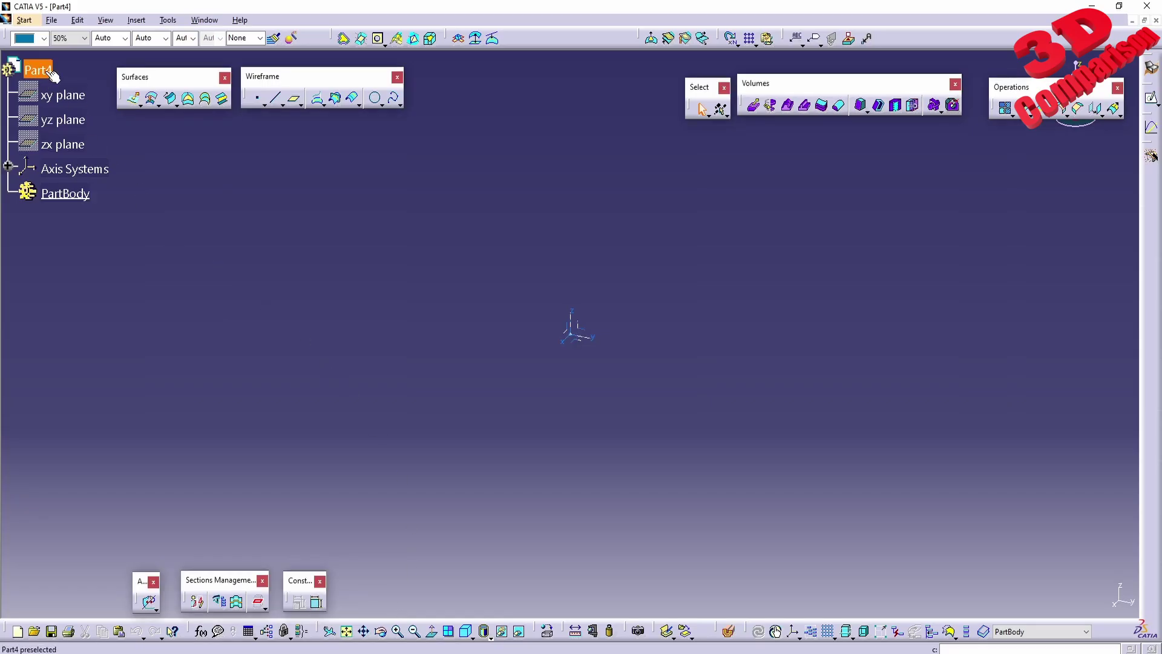
Insert a body into Part4, then delete the resulting Body.1
{"action": "left_click", "coordinate": [137, 20]}
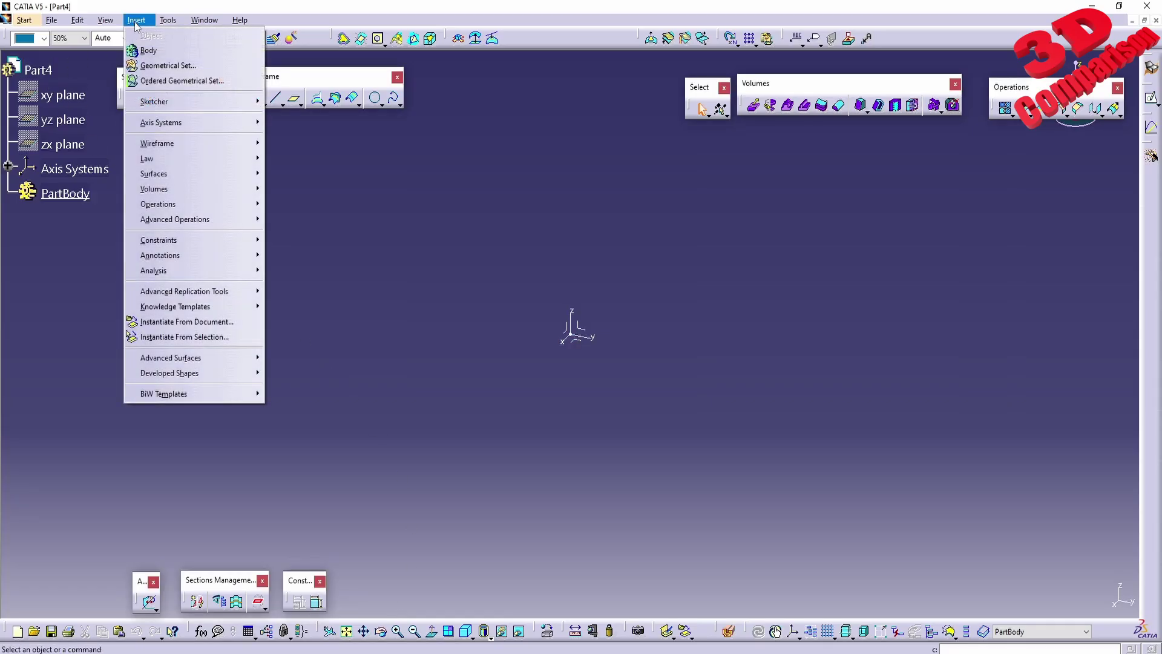
{"action": "left_click", "coordinate": [173, 55]}
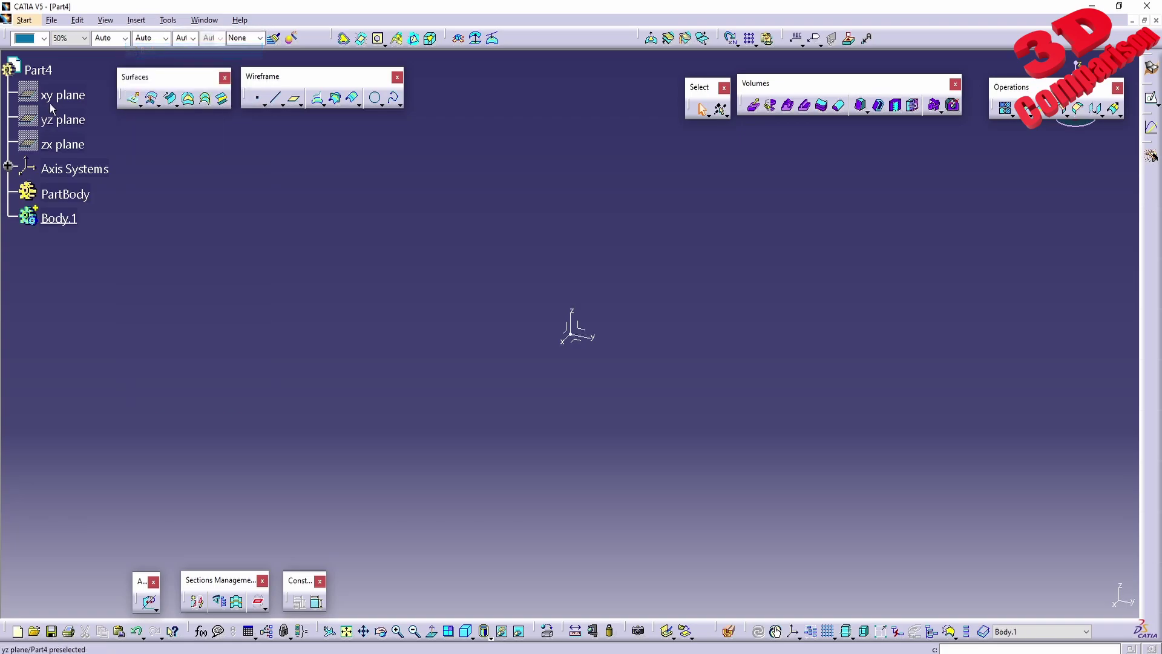
{"action": "left_click", "coordinate": [58, 193]}
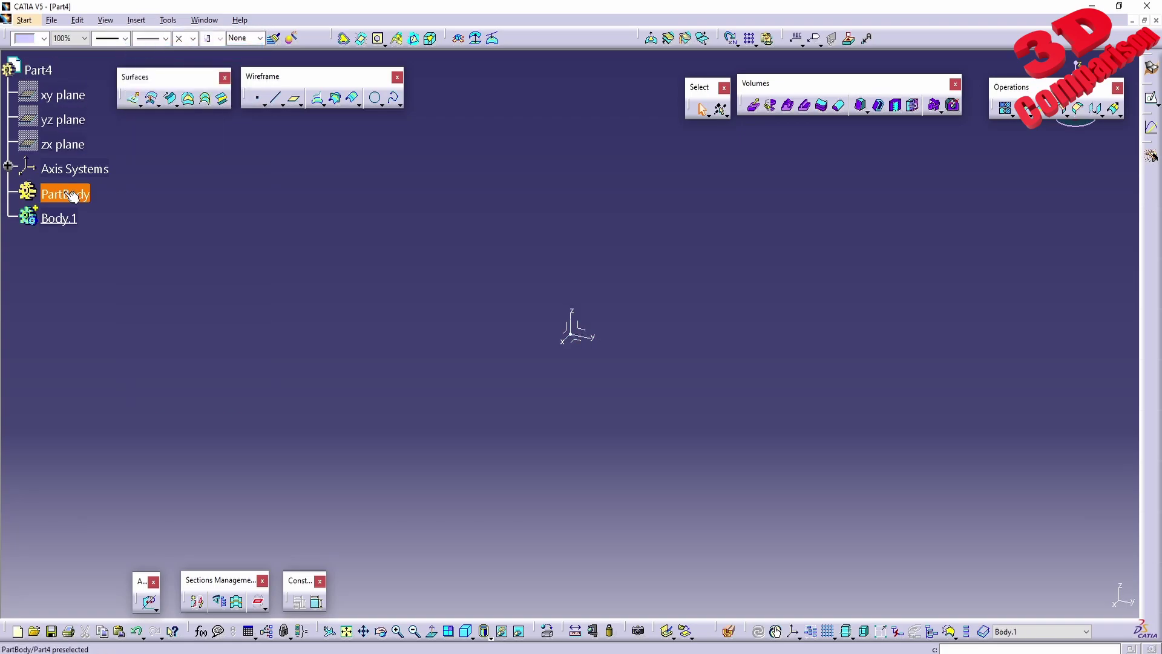
{"action": "right_click", "coordinate": [65, 195]}
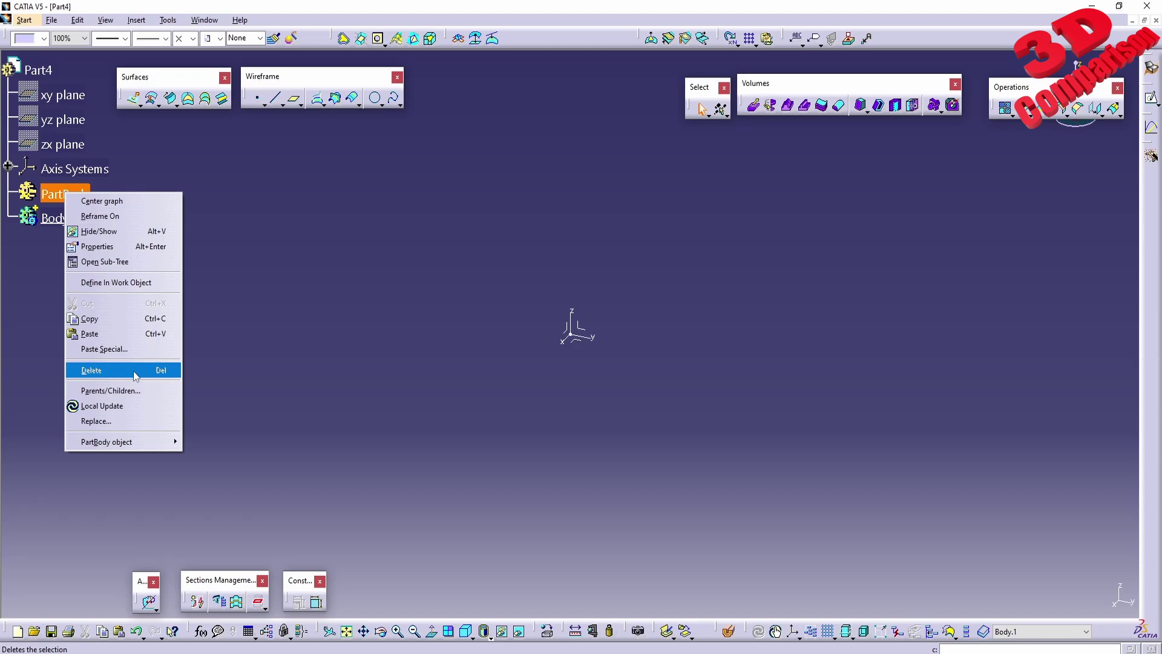
{"action": "key", "text": "Escape"}
{"action": "right_click", "coordinate": [61, 218]}
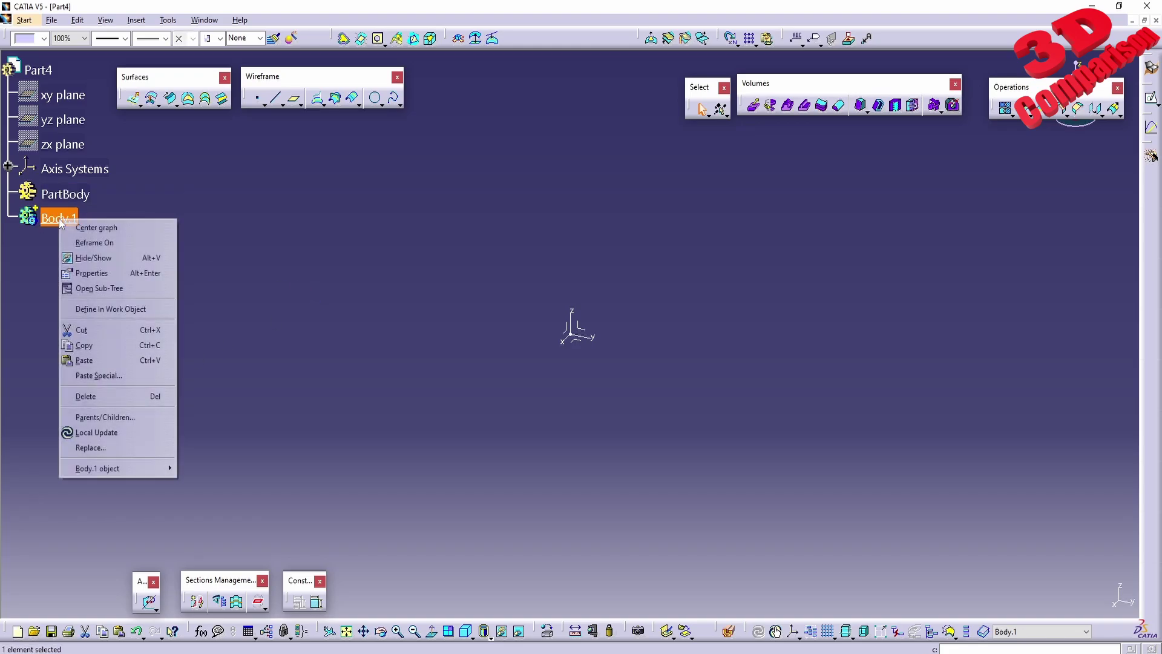
{"action": "left_click", "coordinate": [103, 397]}
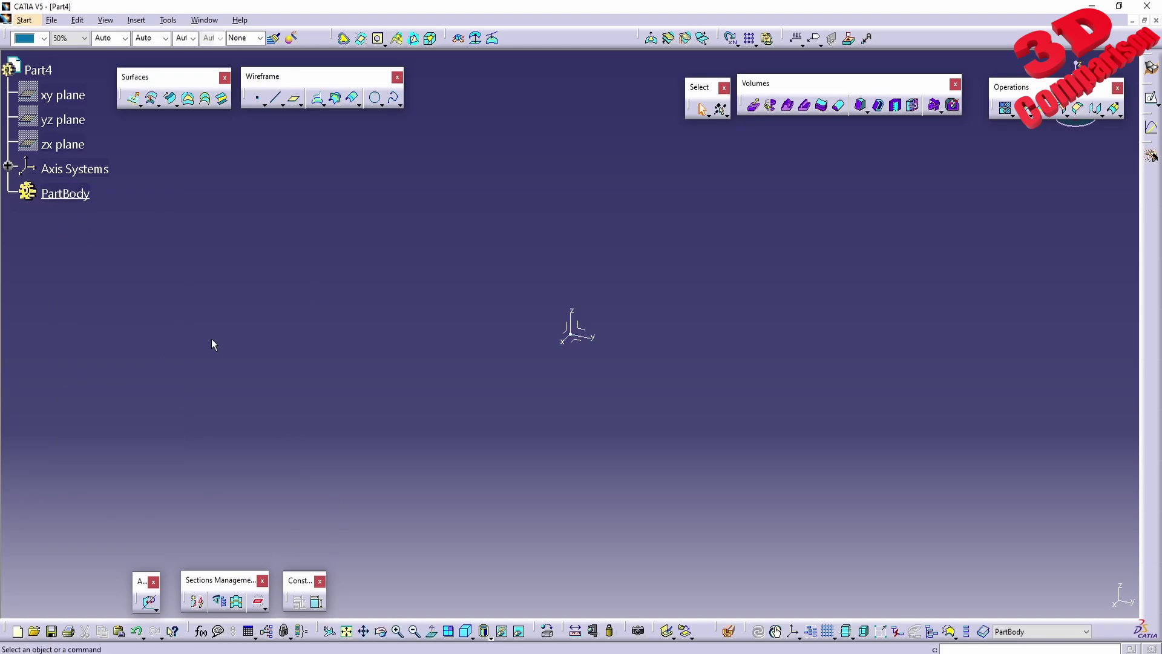
Insert two new bodies, Body.2 and Body.3
{"action": "left_click", "coordinate": [143, 23]}
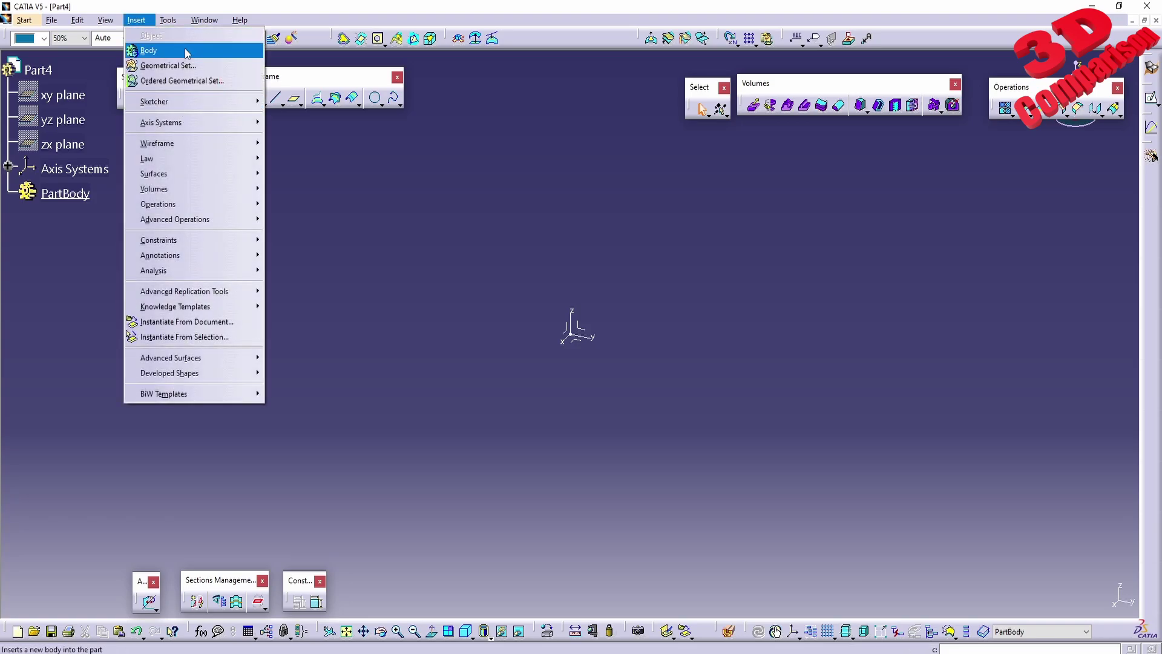
{"action": "left_click", "coordinate": [162, 52]}
{"action": "left_click", "coordinate": [136, 21]}
{"action": "left_click", "coordinate": [164, 53]}
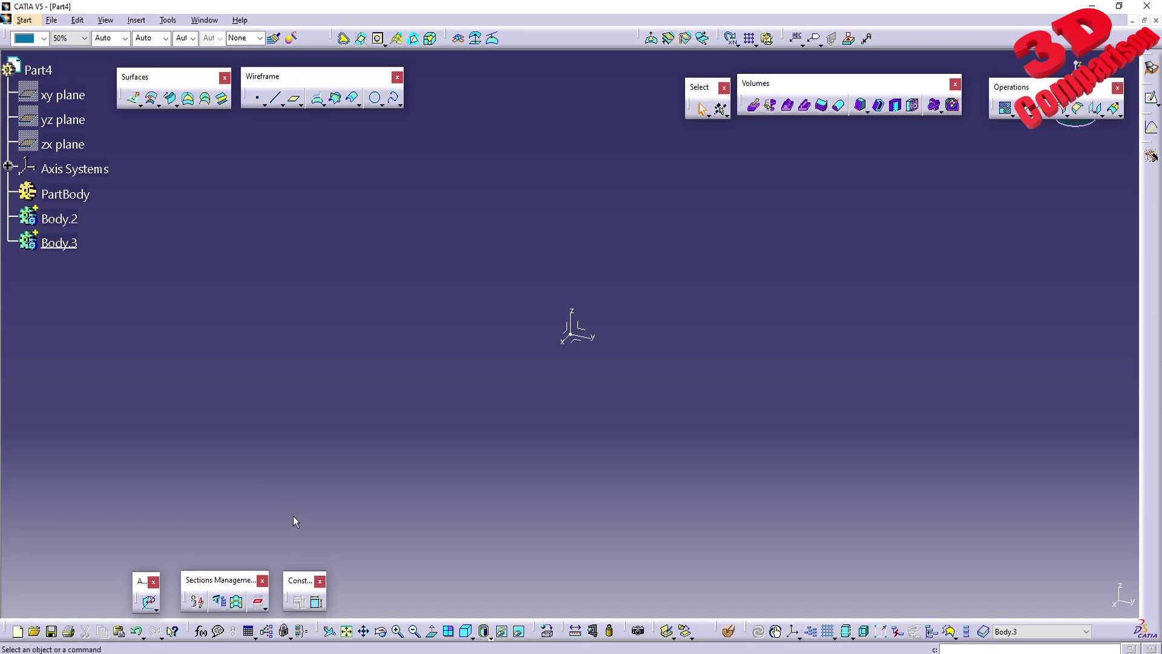
Insert a geometrical set named 'Wireframe' with Part4 as its parent
{"action": "left_click", "coordinate": [71, 194]}
{"action": "left_click", "coordinate": [136, 20]}
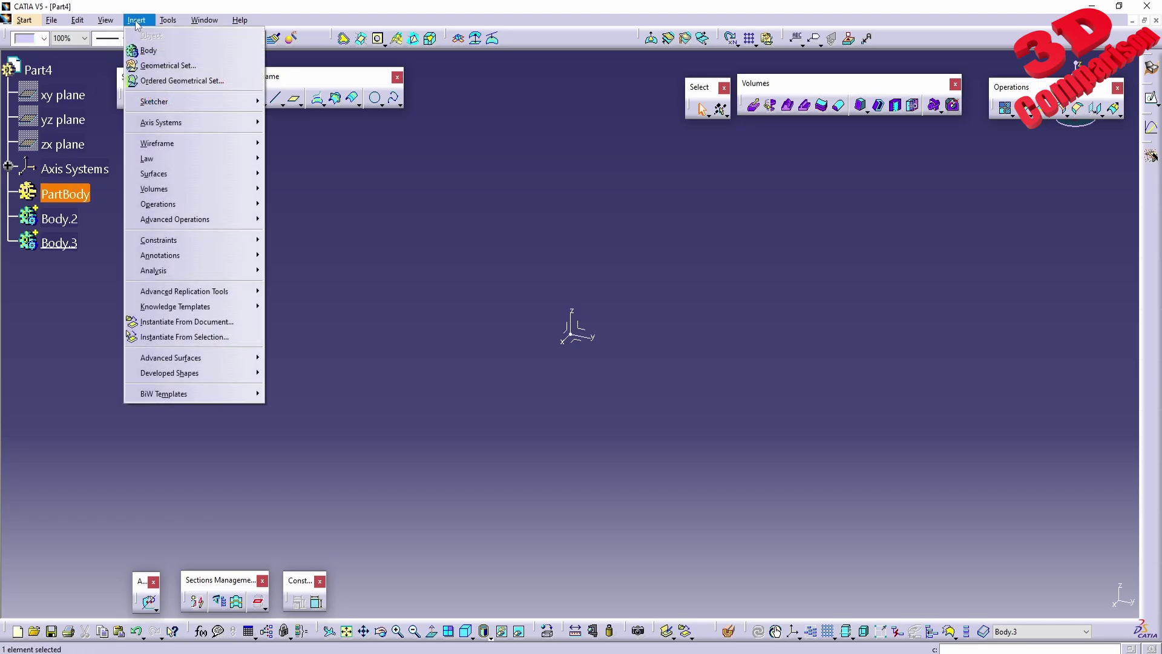
{"action": "left_click", "coordinate": [165, 65]}
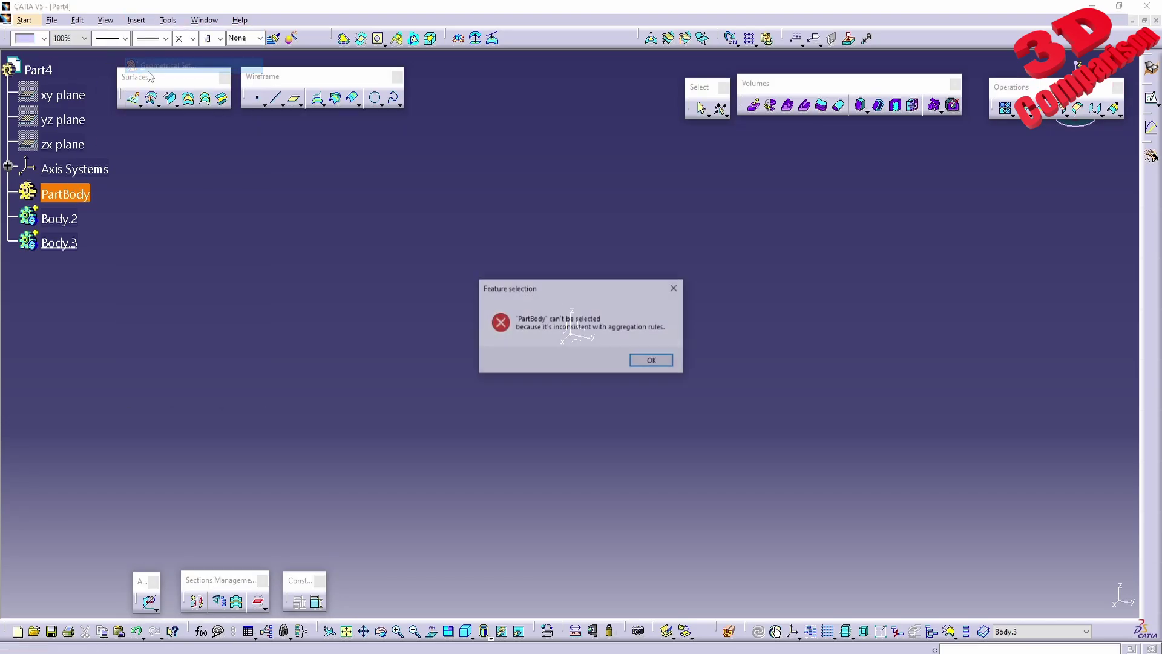
{"action": "left_click", "coordinate": [668, 360]}
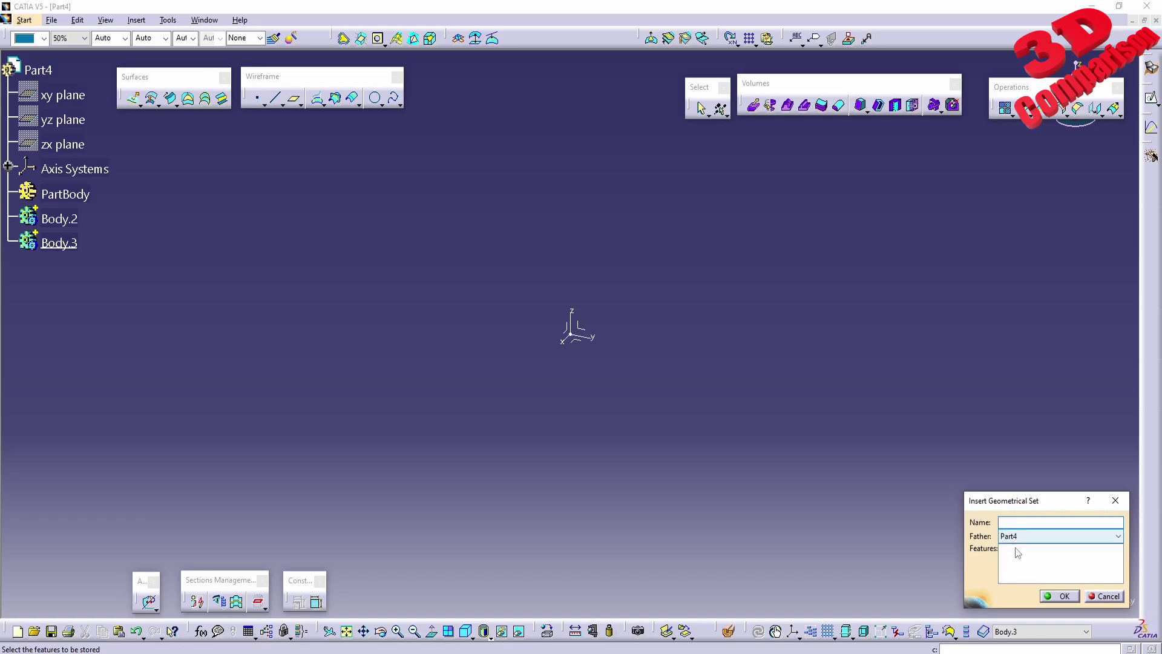
{"action": "type", "text": "Wiref"}
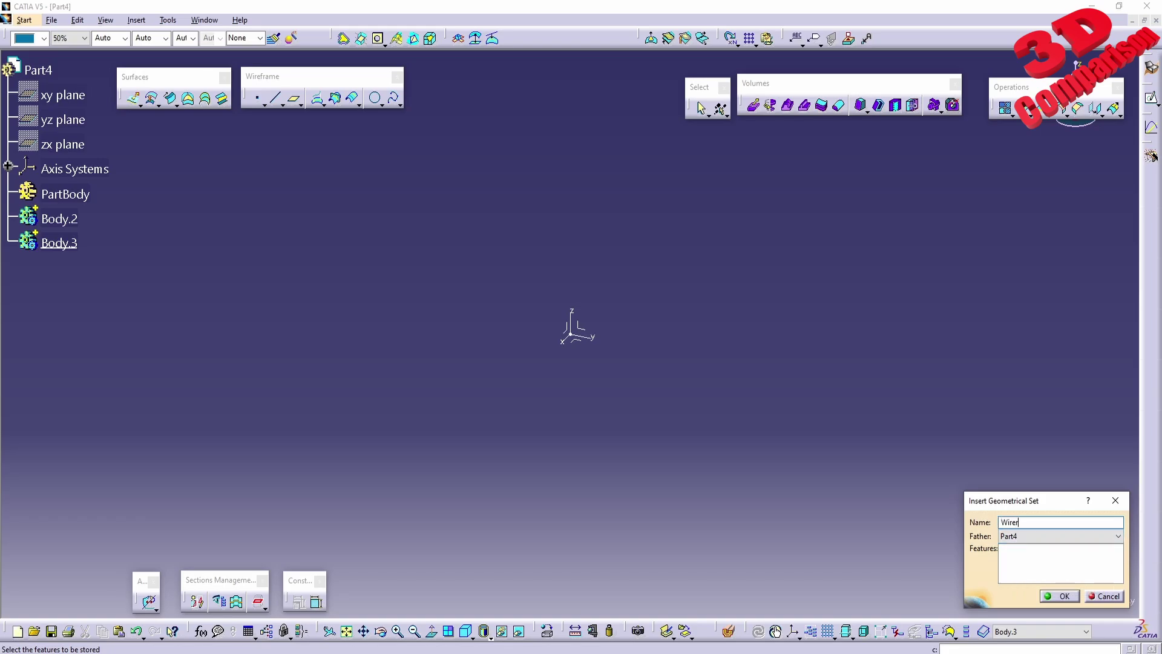
{"action": "type", "text": "rame"}
{"action": "left_click", "coordinate": [1039, 540]}
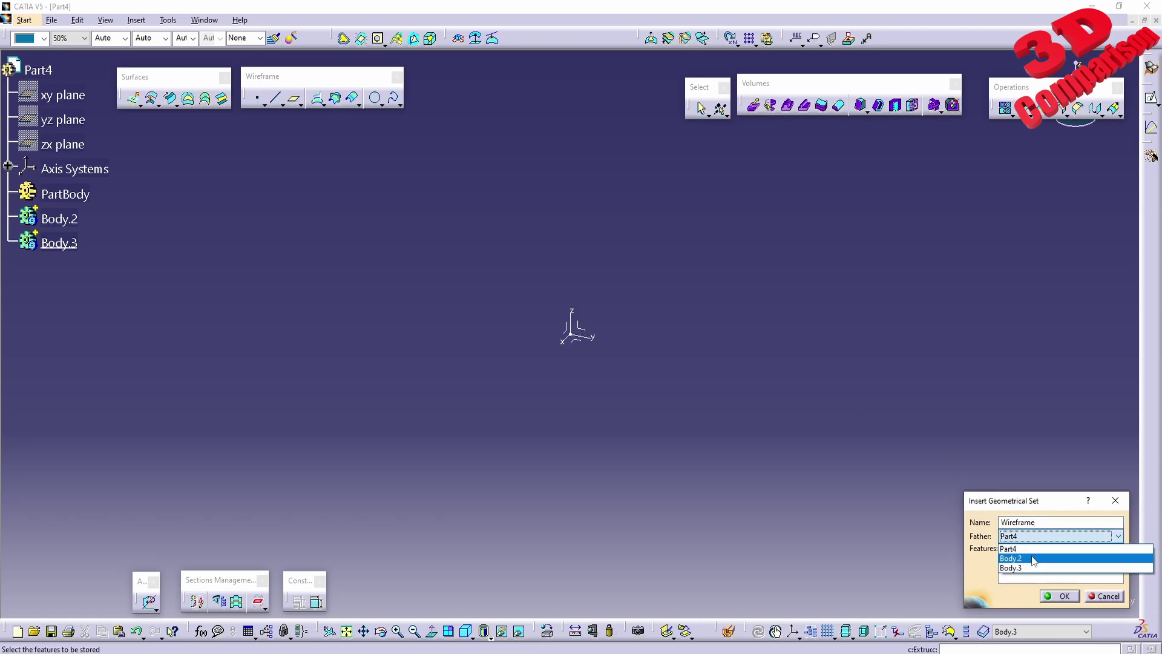
{"action": "left_click", "coordinate": [1029, 536]}
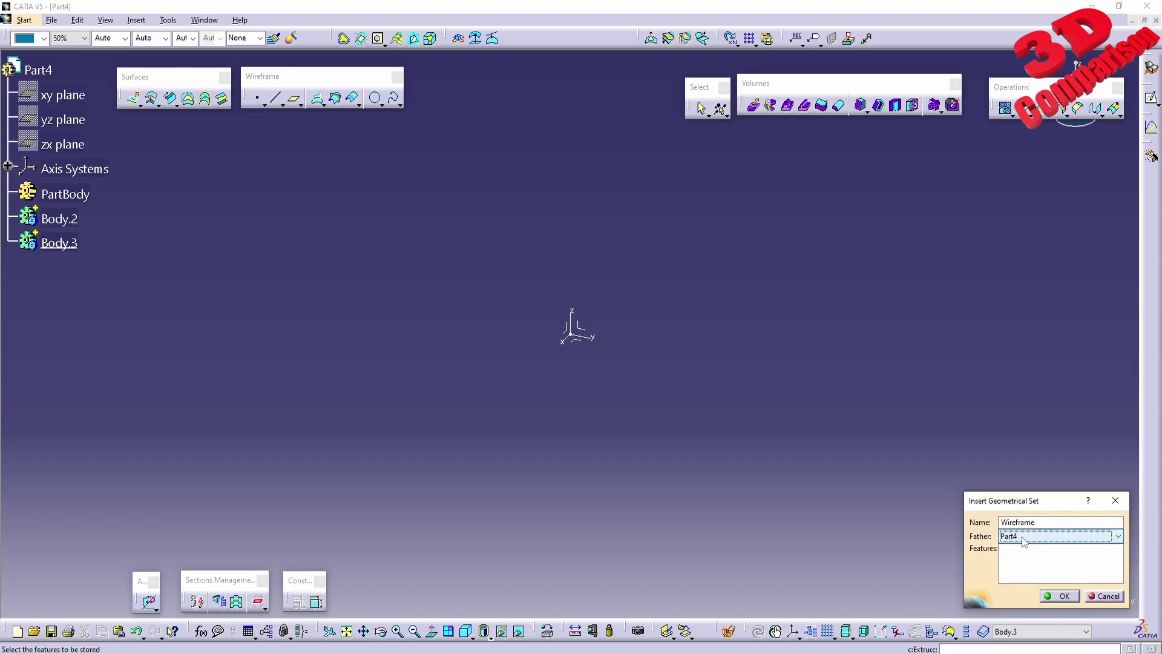
{"action": "left_click", "coordinate": [1029, 535]}
{"action": "left_click", "coordinate": [1026, 522]}
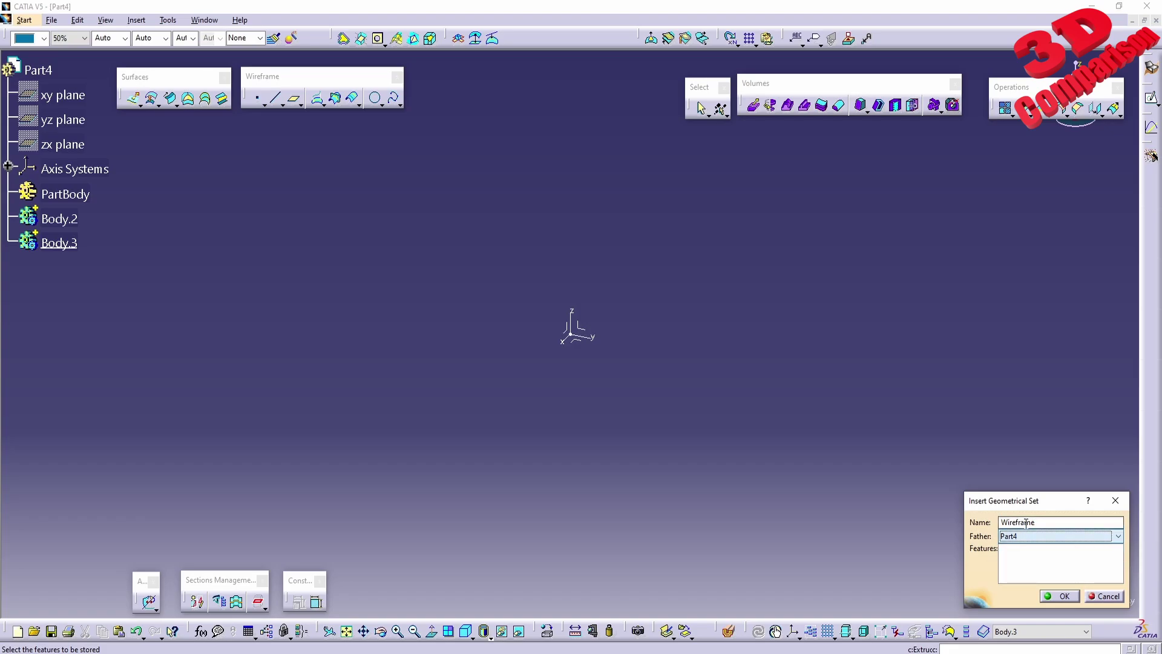
{"action": "left_click", "coordinate": [1059, 595]}
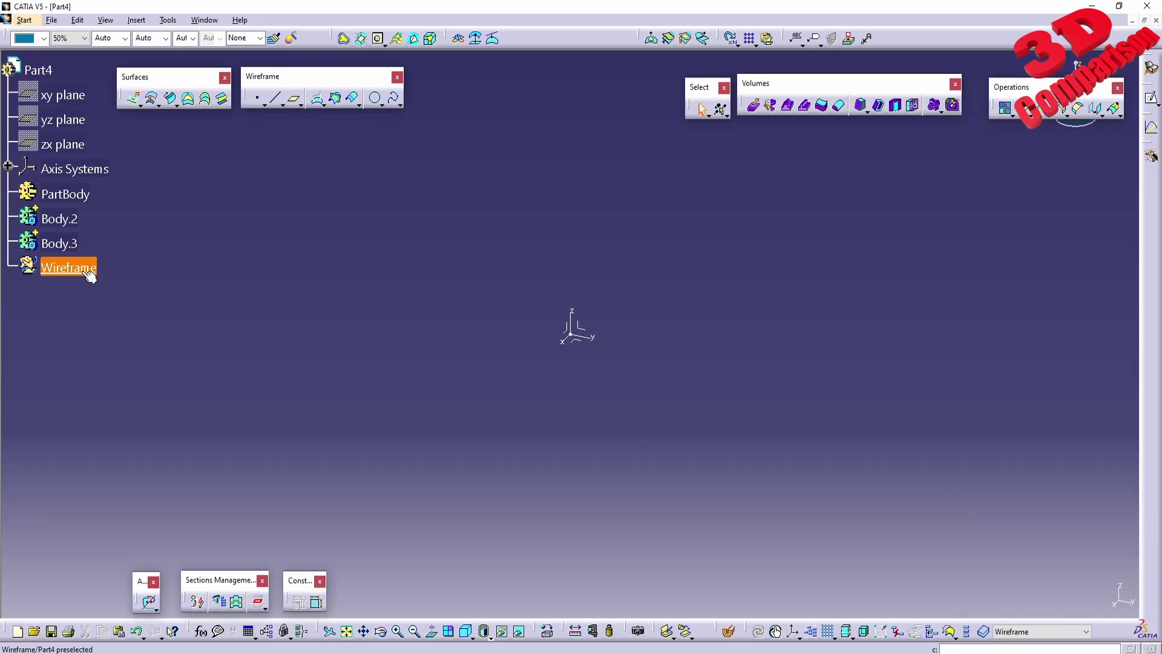
Add a second geometrical set, 'Wireframe n', inside Body.2 and expand Body.2
{"action": "left_click", "coordinate": [134, 20]}
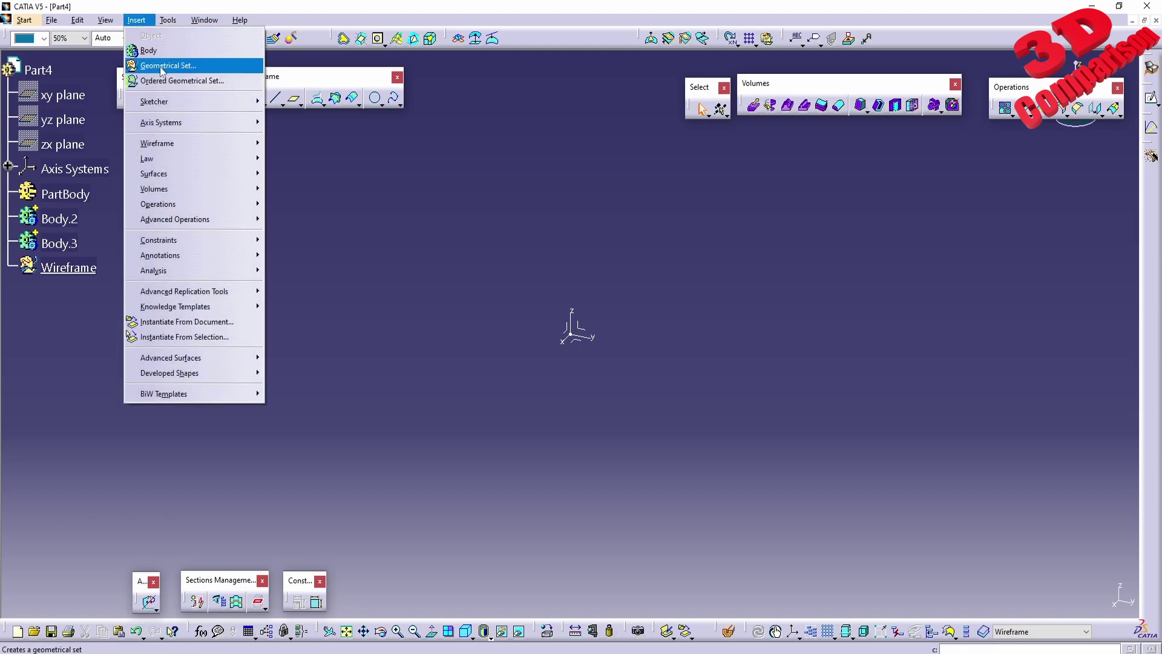
{"action": "left_click", "coordinate": [182, 65]}
{"action": "left_click", "coordinate": [1019, 537]}
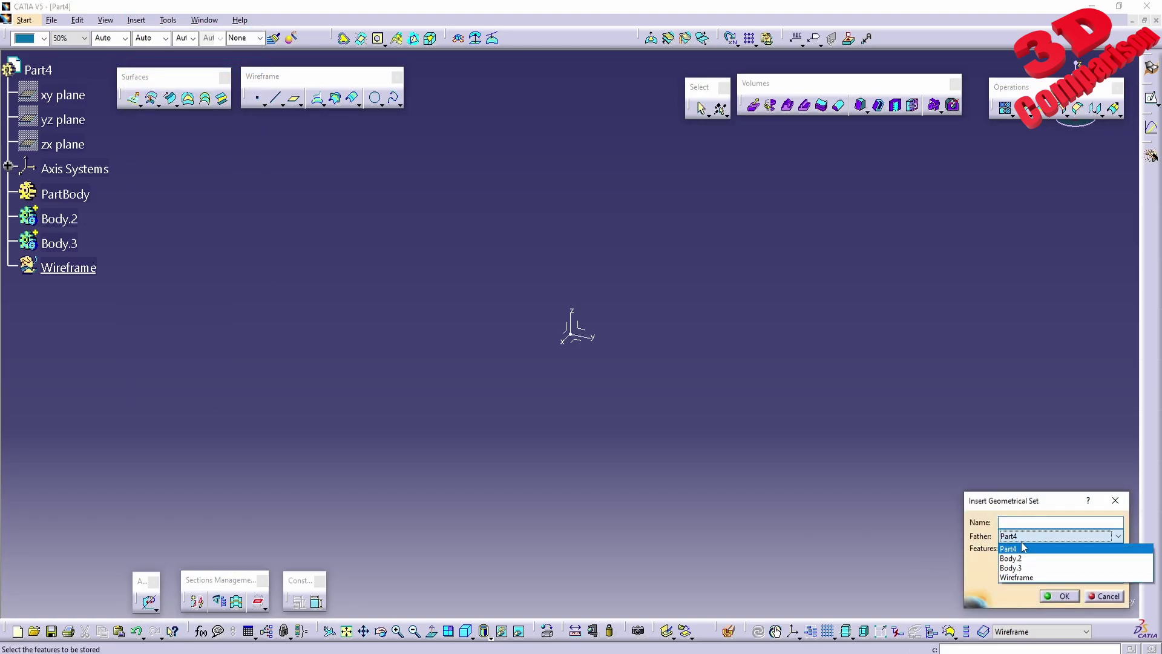
{"action": "left_click", "coordinate": [1022, 557]}
{"action": "left_click", "coordinate": [1016, 521]}
{"action": "type", "text": "Wireframe n"}
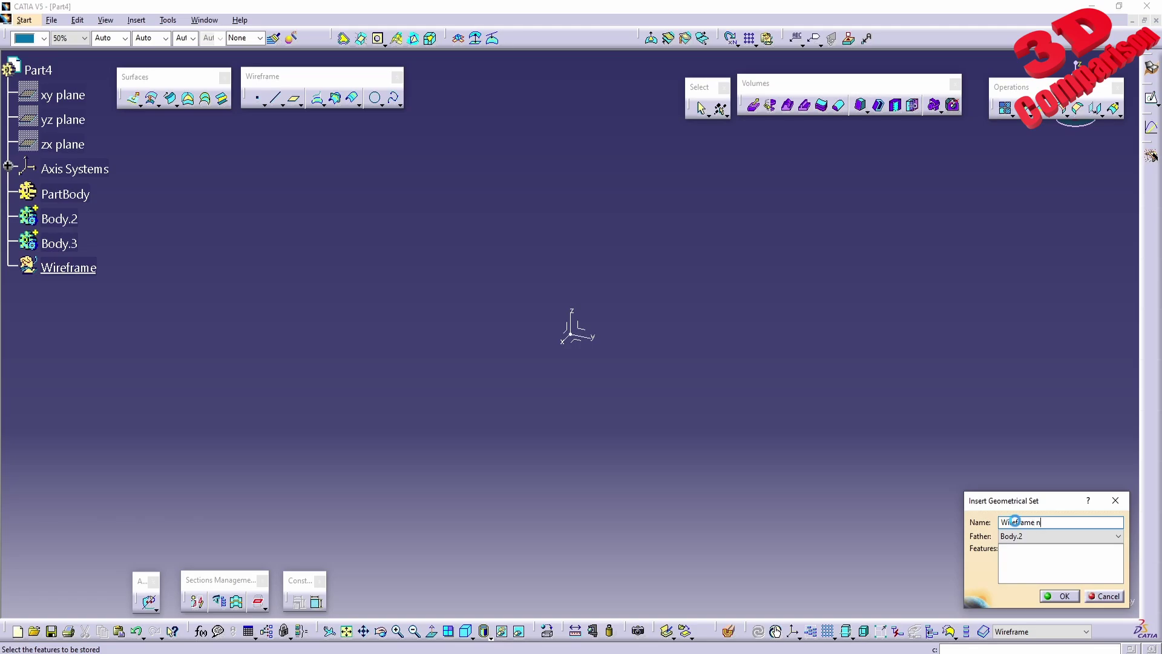
{"action": "key", "text": "Return"}
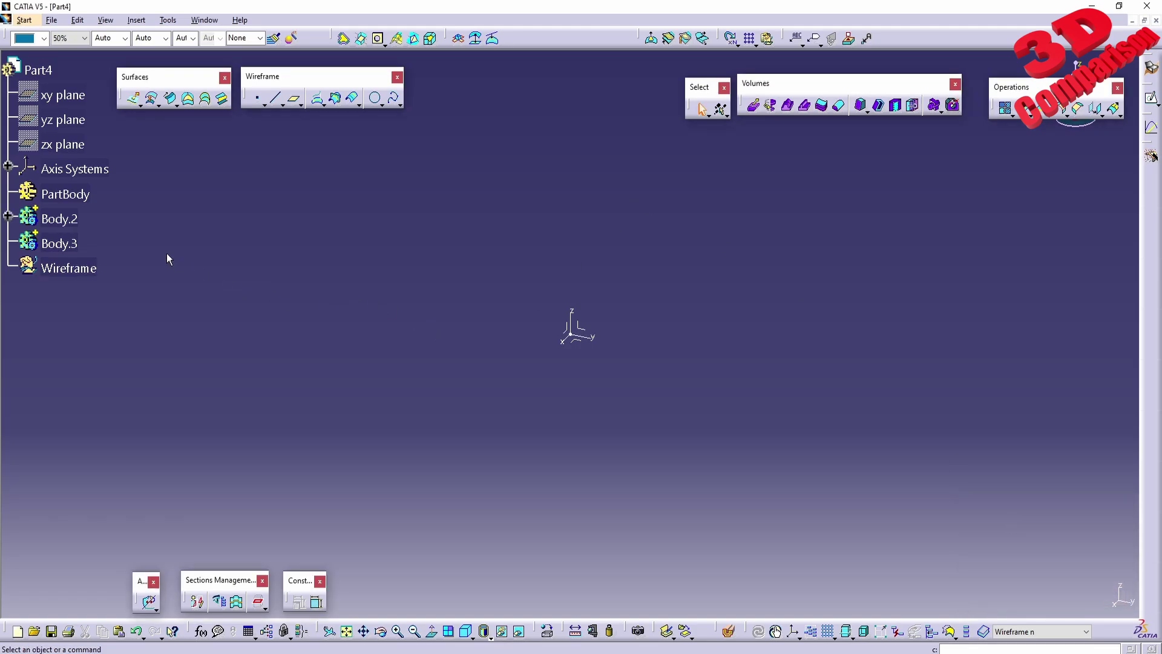
{"action": "left_click", "coordinate": [8, 215]}
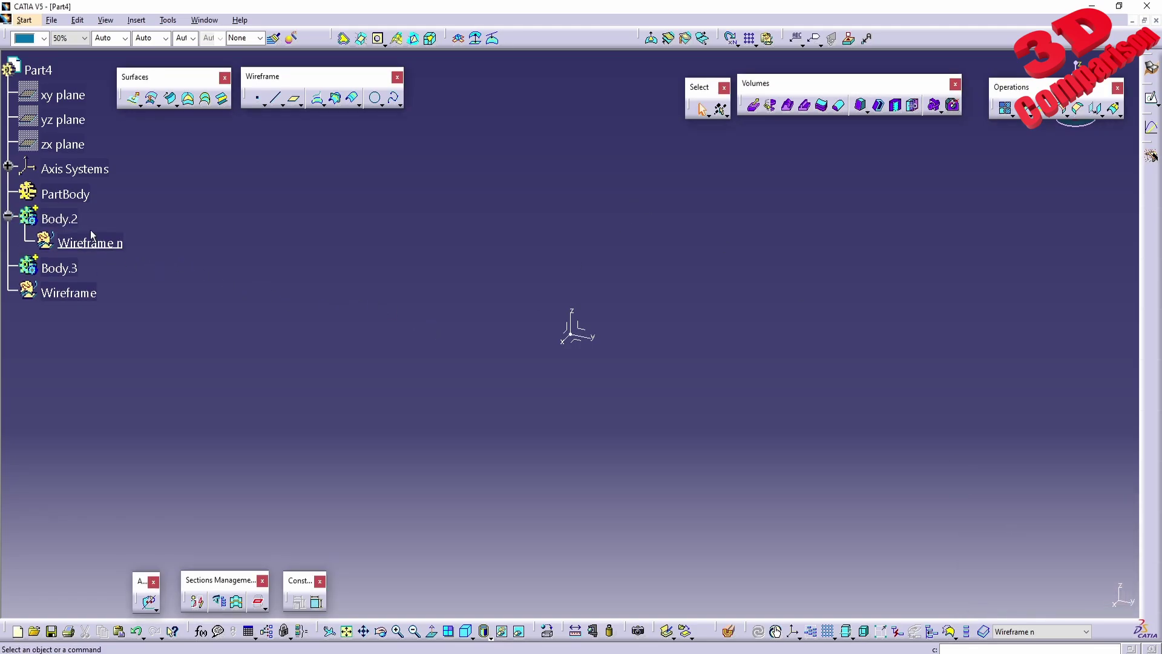
Read the forum's gear-colour explanation highlighting 'Silver', check the PTC article, then return to CATIA
{"action": "left_click", "coordinate": [68, 219]}
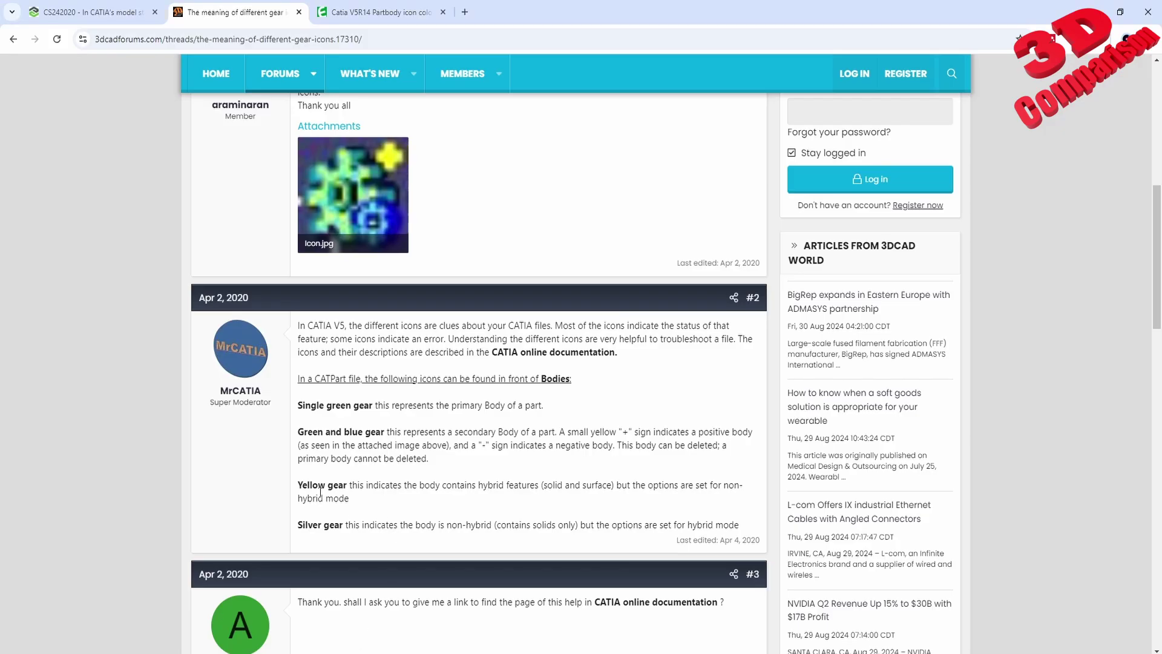
{"action": "left_click_drag", "start_coordinate": [304, 485], "coordinate": [407, 489]}
{"action": "left_click", "coordinate": [388, 505]}
{"action": "left_click_drag", "start_coordinate": [297, 524], "coordinate": [322, 524]}
{"action": "left_click", "coordinate": [109, 11]}
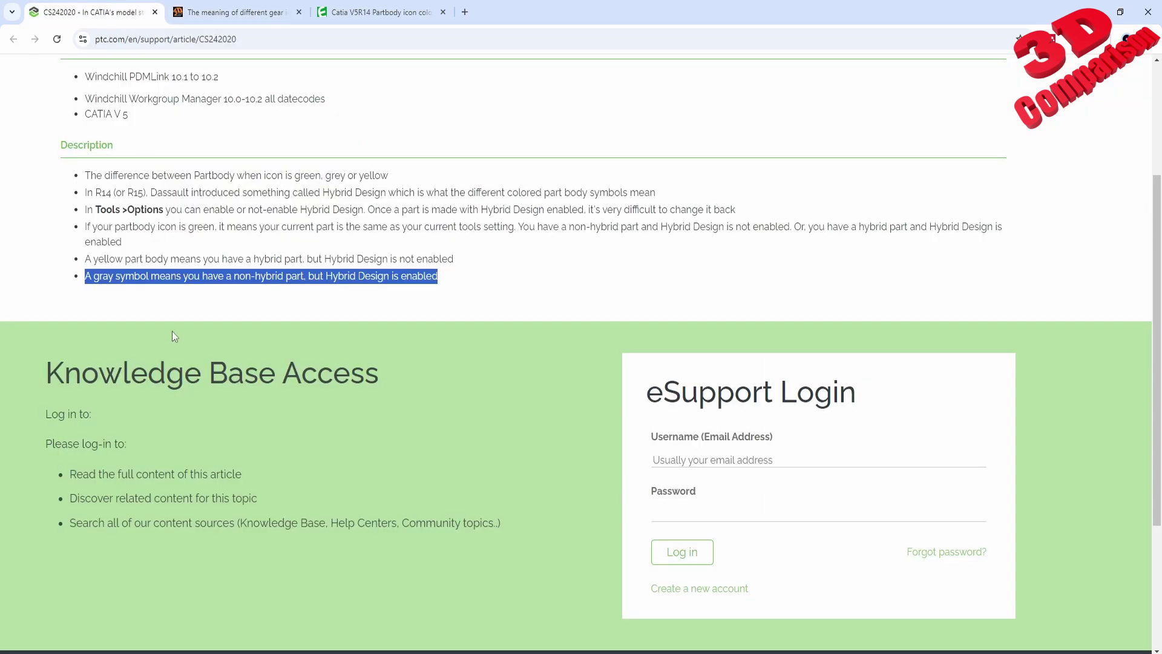
{"action": "left_click", "coordinate": [236, 13]}
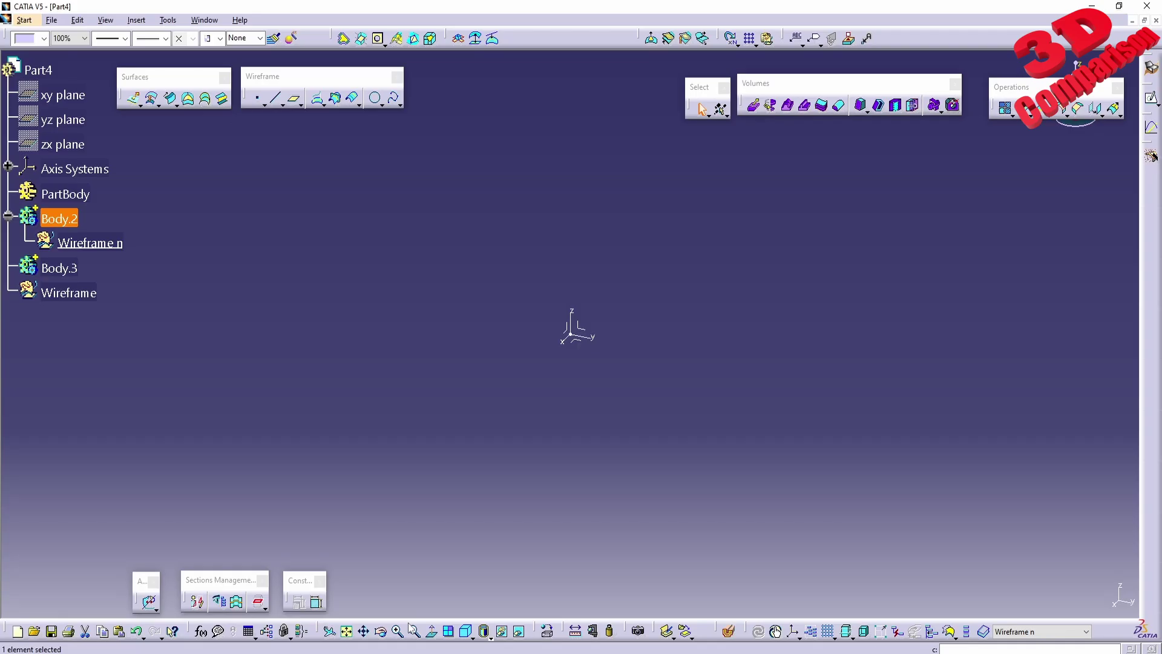
{"action": "left_click", "coordinate": [204, 20]}
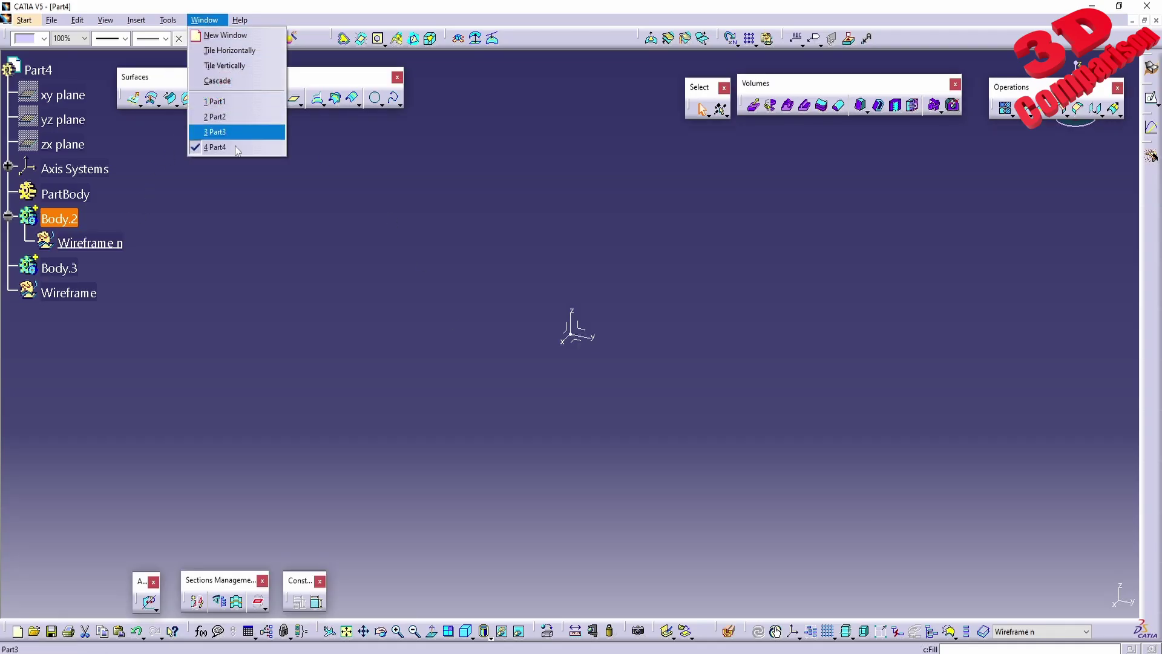
Compare the Part3, Part2 and Part1 windows, ending on Part2
{"action": "left_click", "coordinate": [228, 131]}
{"action": "left_click", "coordinate": [204, 20]}
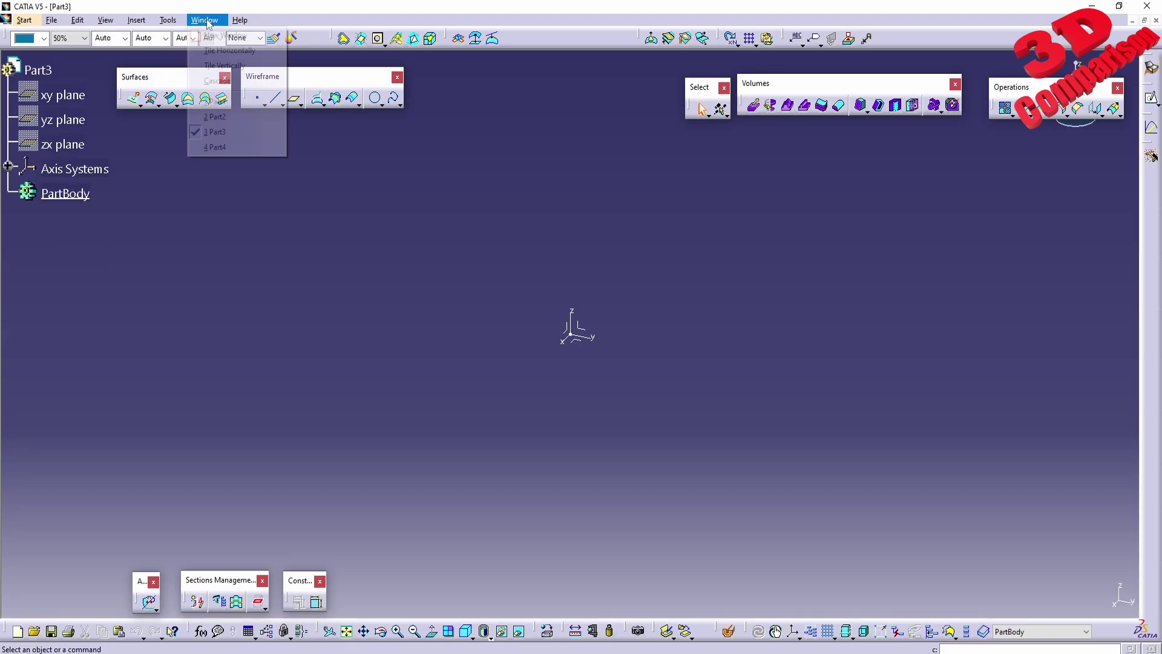
{"action": "left_click", "coordinate": [245, 117]}
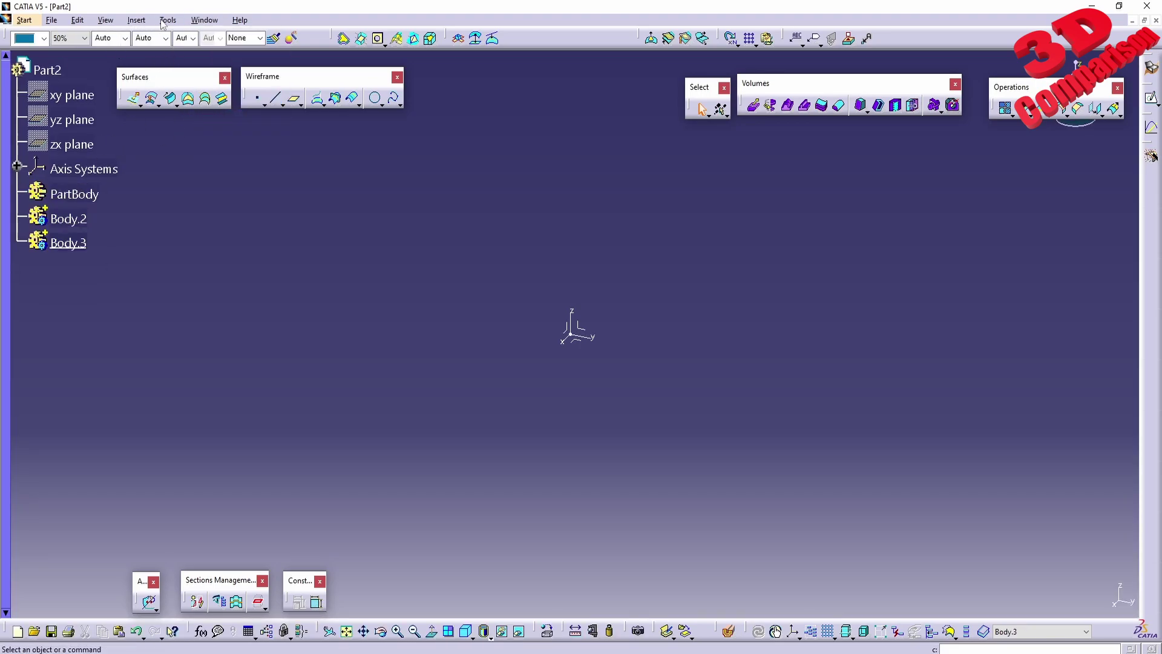
{"action": "left_click", "coordinate": [204, 20]}
{"action": "left_click", "coordinate": [244, 115]}
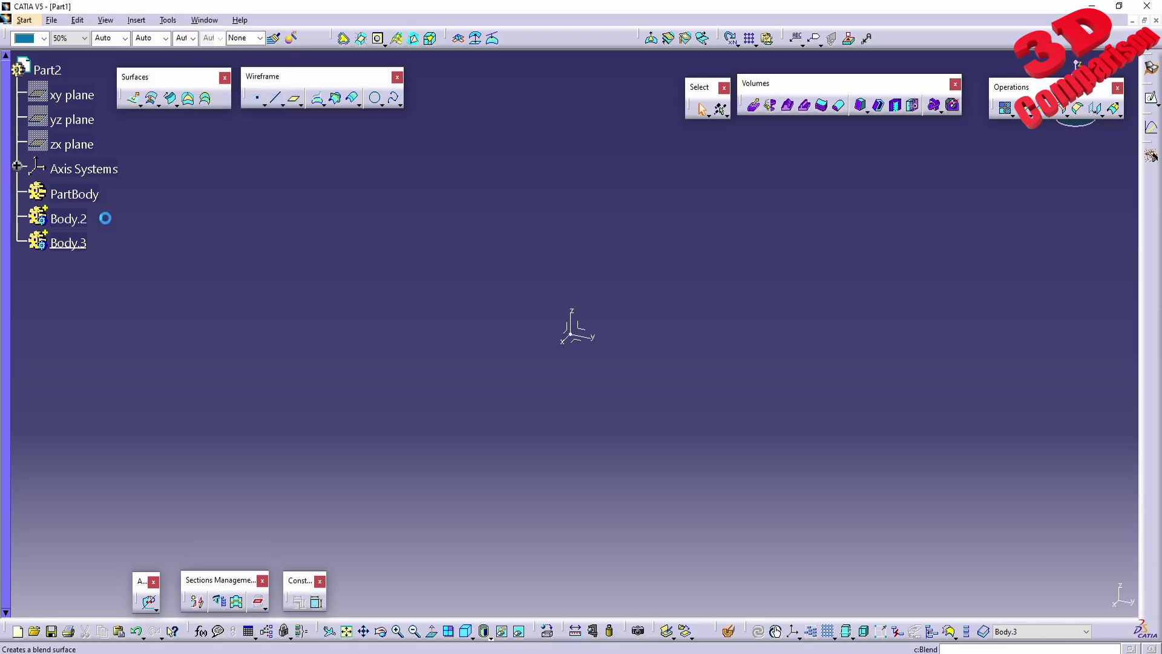
{"action": "left_click", "coordinate": [204, 20]}
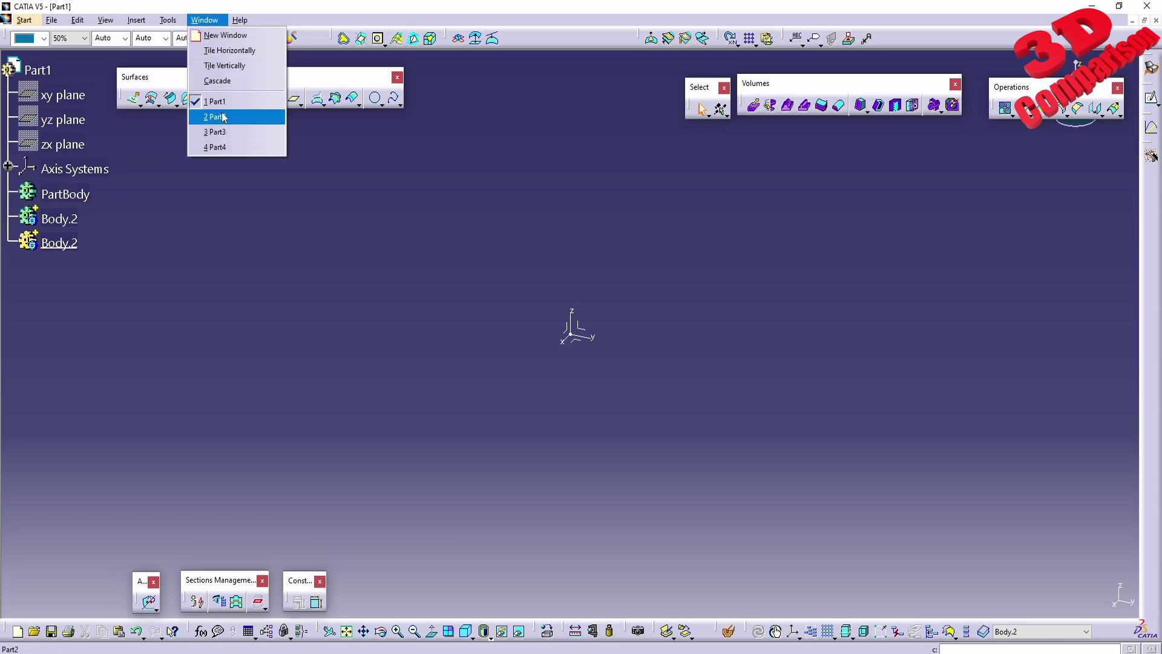
{"action": "left_click", "coordinate": [236, 114]}
Enable hybrid design so Part2's body icons turn green, then switch to the Part30 session
{"action": "left_click", "coordinate": [168, 20]}
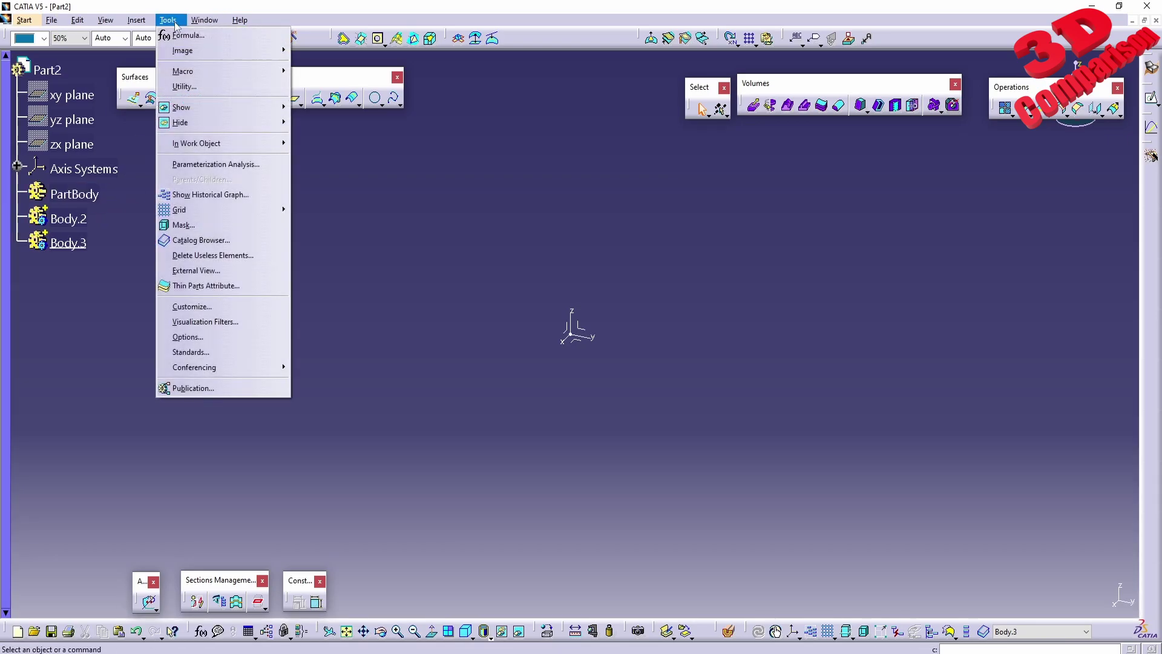
{"action": "left_click", "coordinate": [199, 336]}
{"action": "left_click", "coordinate": [545, 316]}
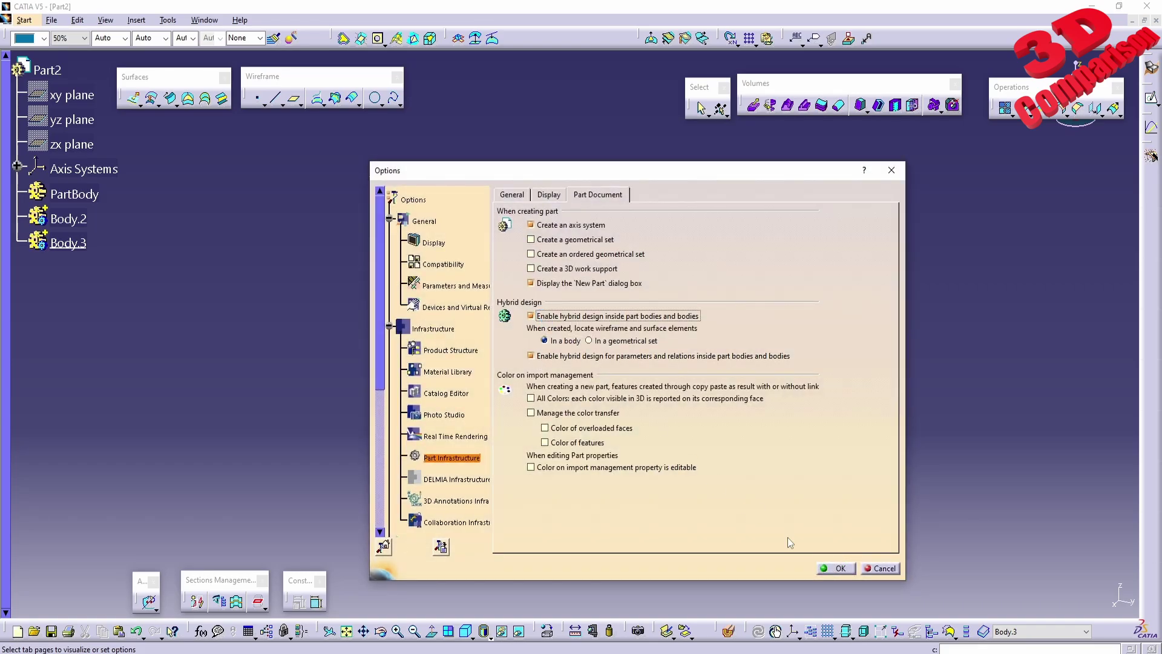
{"action": "left_click", "coordinate": [837, 568]}
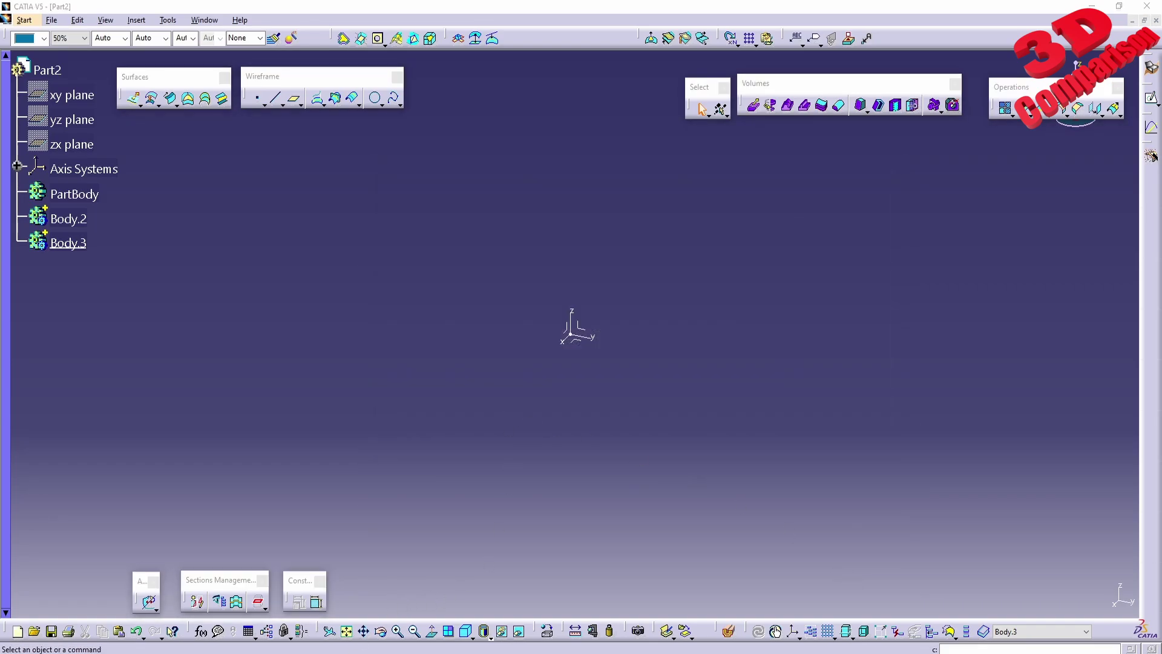
{"action": "left_click", "coordinate": [293, 630]}
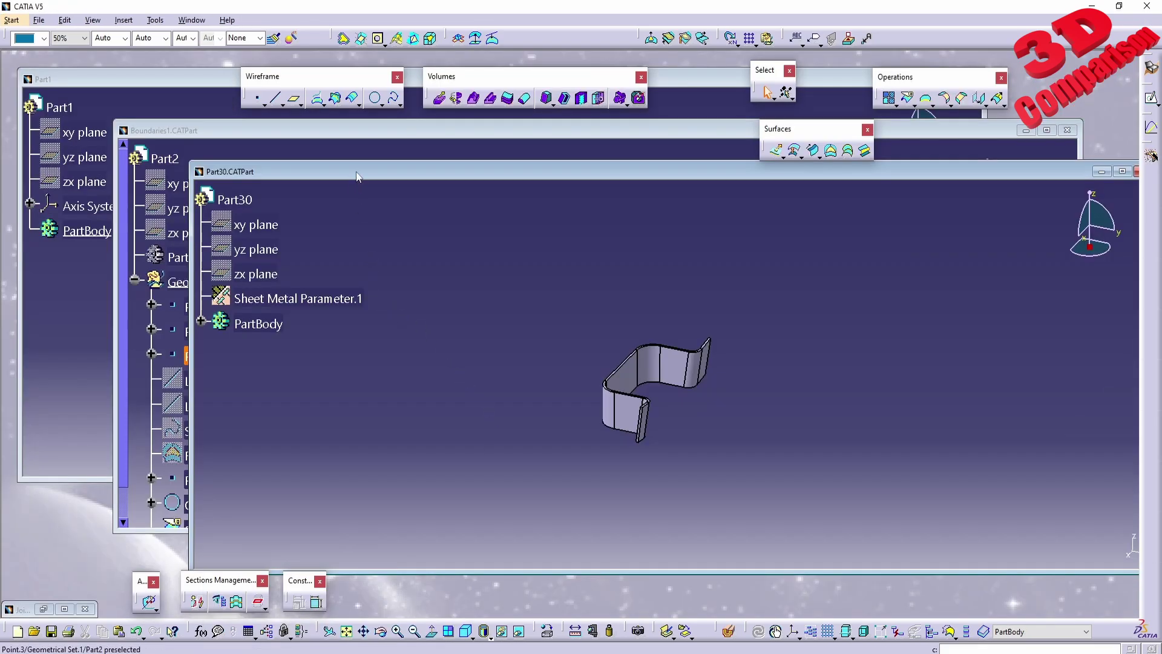
Bring the Boundaries1.CATPart window to the front and maximize it
{"action": "left_click", "coordinate": [288, 329]}
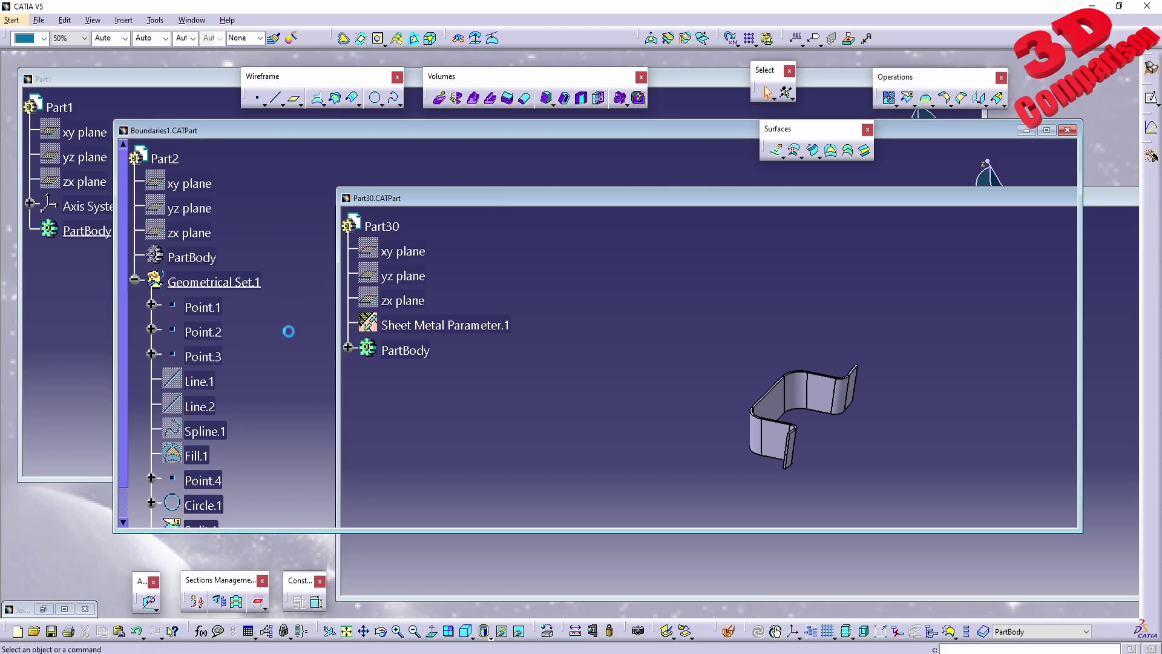
{"action": "double_click", "coordinate": [390, 128]}
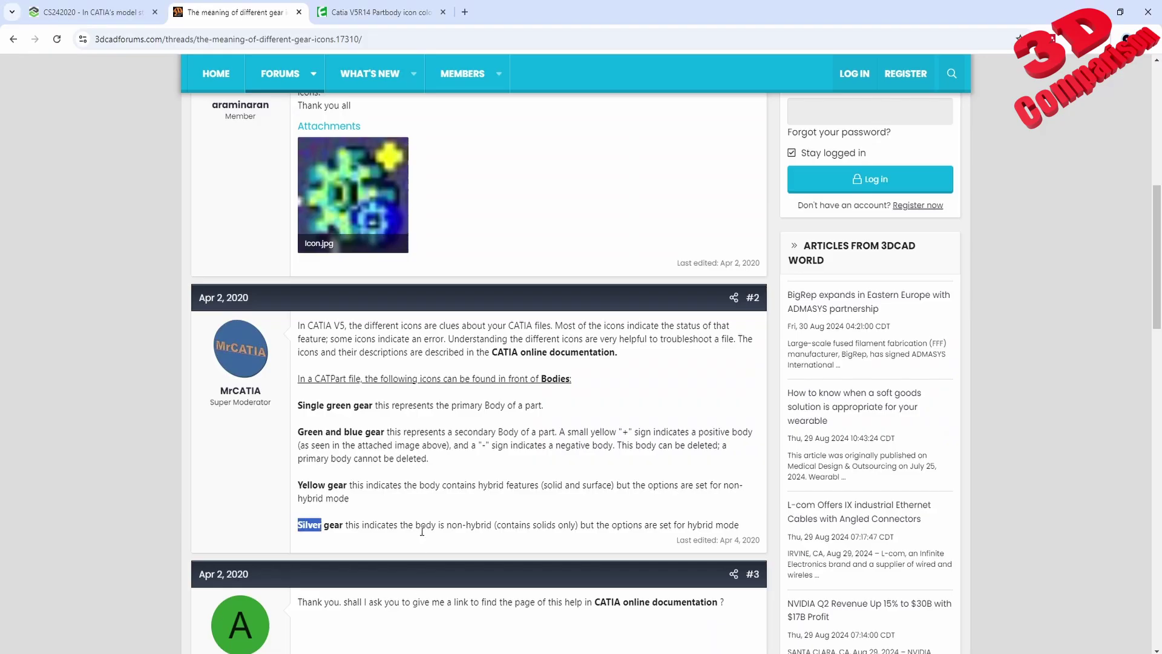
Clear the 'Silver' highlight, scroll up to the original gear-icon question, then return to Boundaries1 in CATIA
{"action": "left_click", "coordinate": [403, 487]}
{"action": "scroll", "coordinate": [348, 265], "scroll_direction": "up", "scroll_amount": 1}
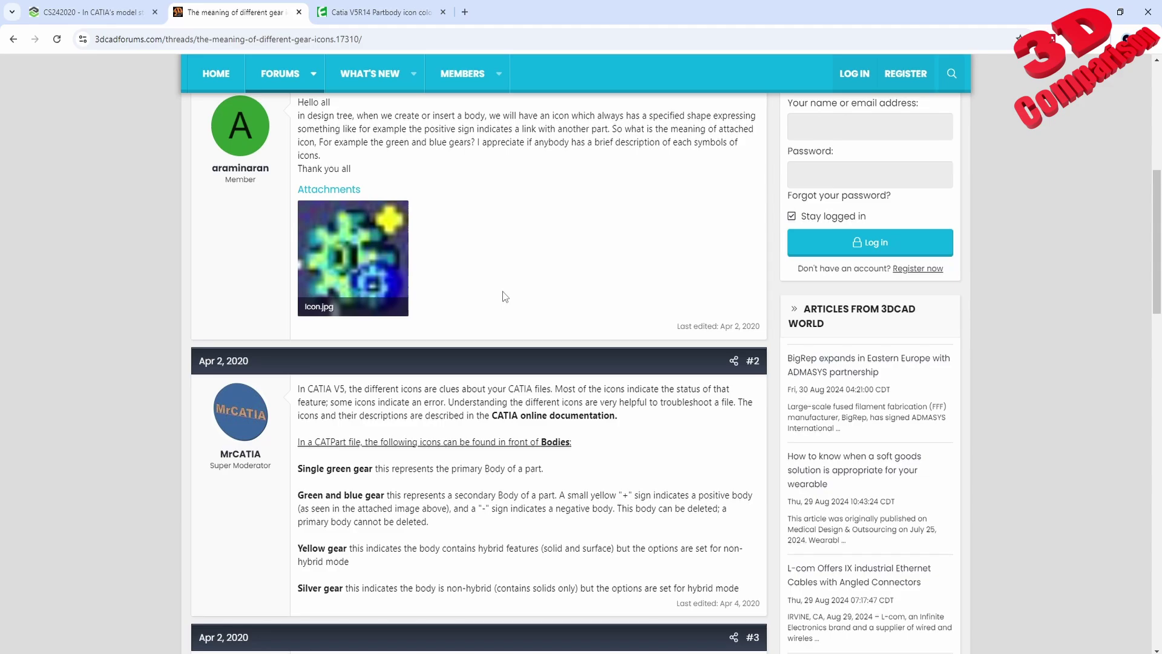
{"action": "mouse_move", "coordinate": [355, 640]}
{"action": "left_click", "coordinate": [315, 629]}
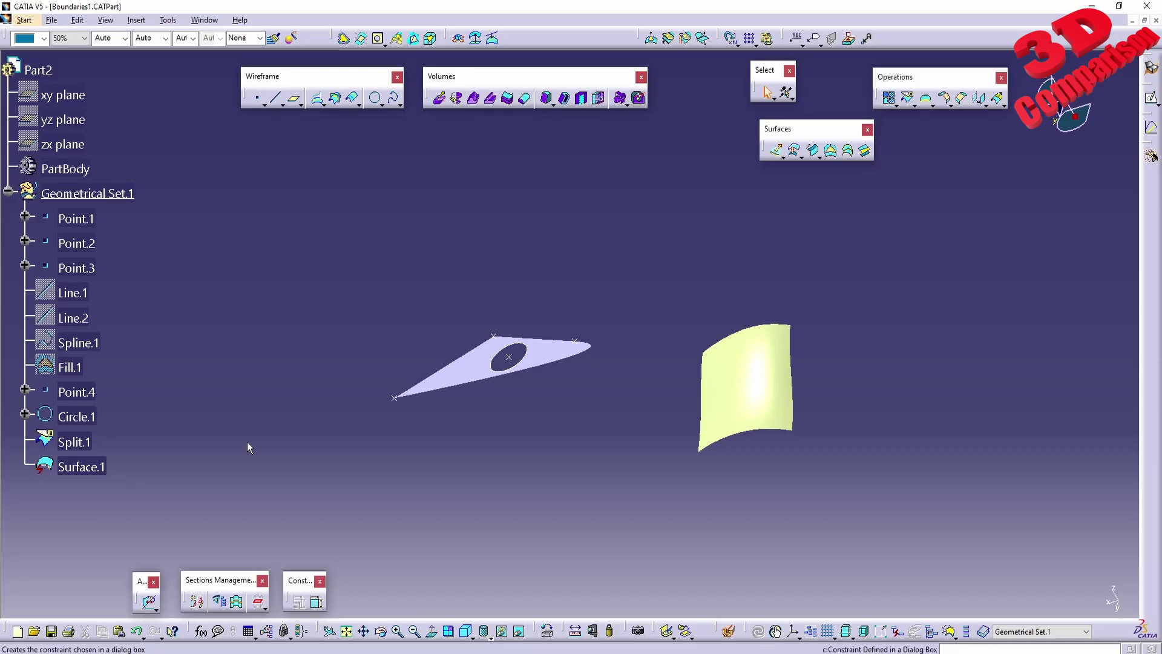
{"action": "left_click", "coordinate": [109, 200]}
{"action": "left_click", "coordinate": [256, 275]}
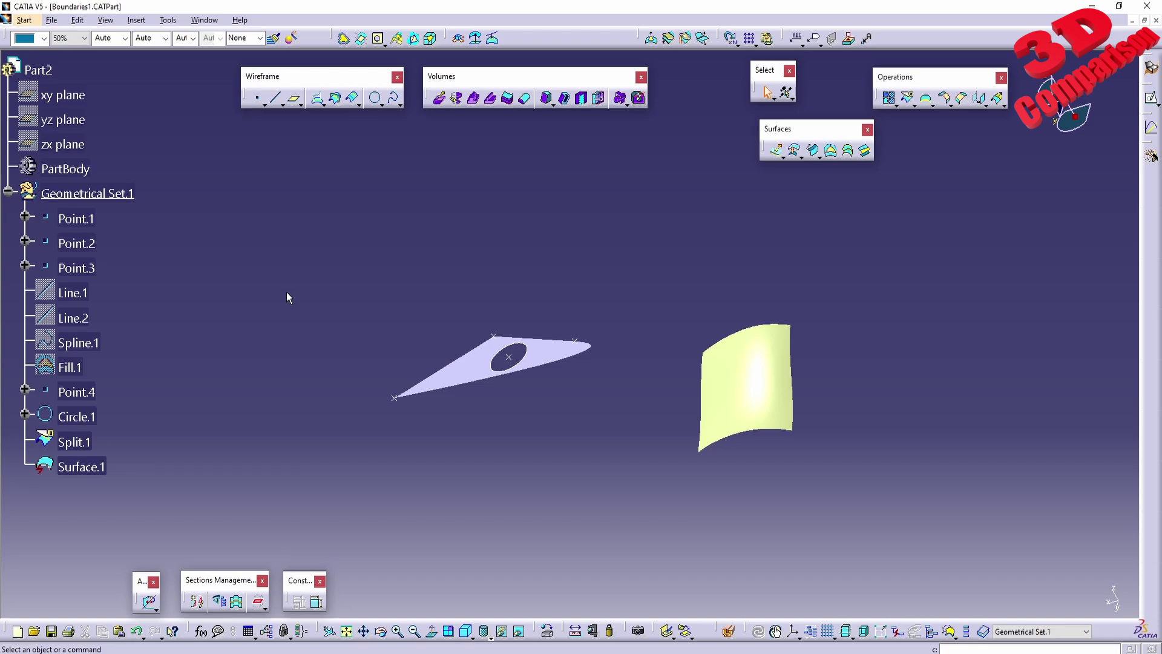
{"action": "left_click", "coordinate": [91, 219]}
{"action": "left_click", "coordinate": [246, 294]}
{"action": "left_click_drag", "start_coordinate": [532, 608], "coordinate": [20, 288]}
{"action": "left_click", "coordinate": [698, 576]}
{"action": "left_click_drag", "start_coordinate": [709, 607], "coordinate": [1097, 327]}
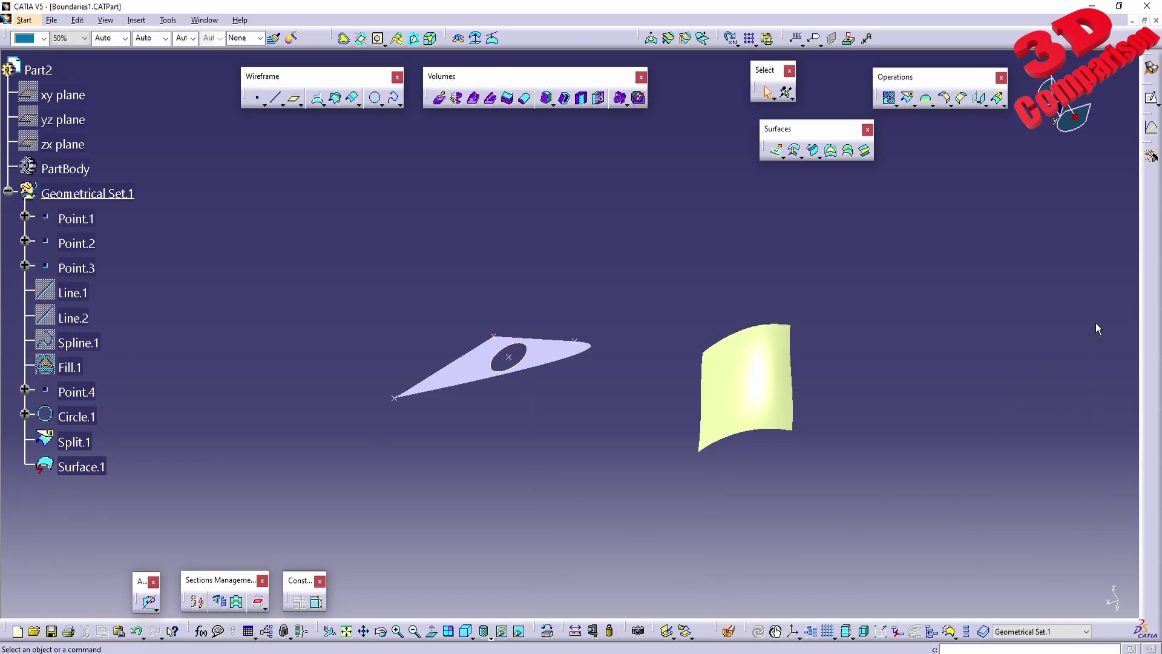